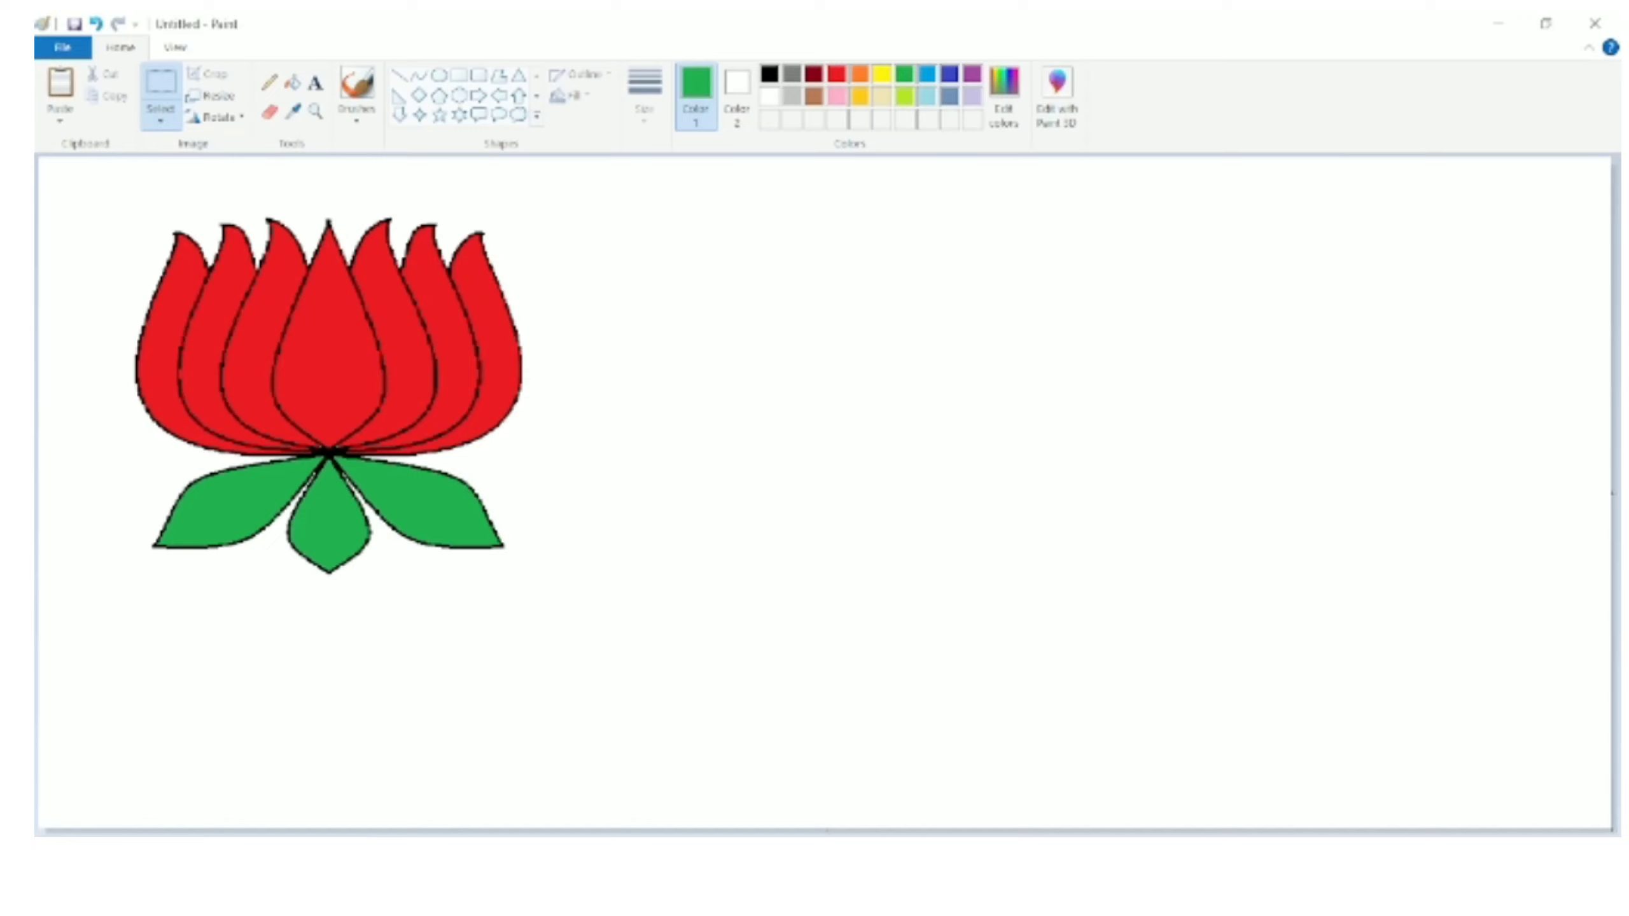
left_click(420, 81)
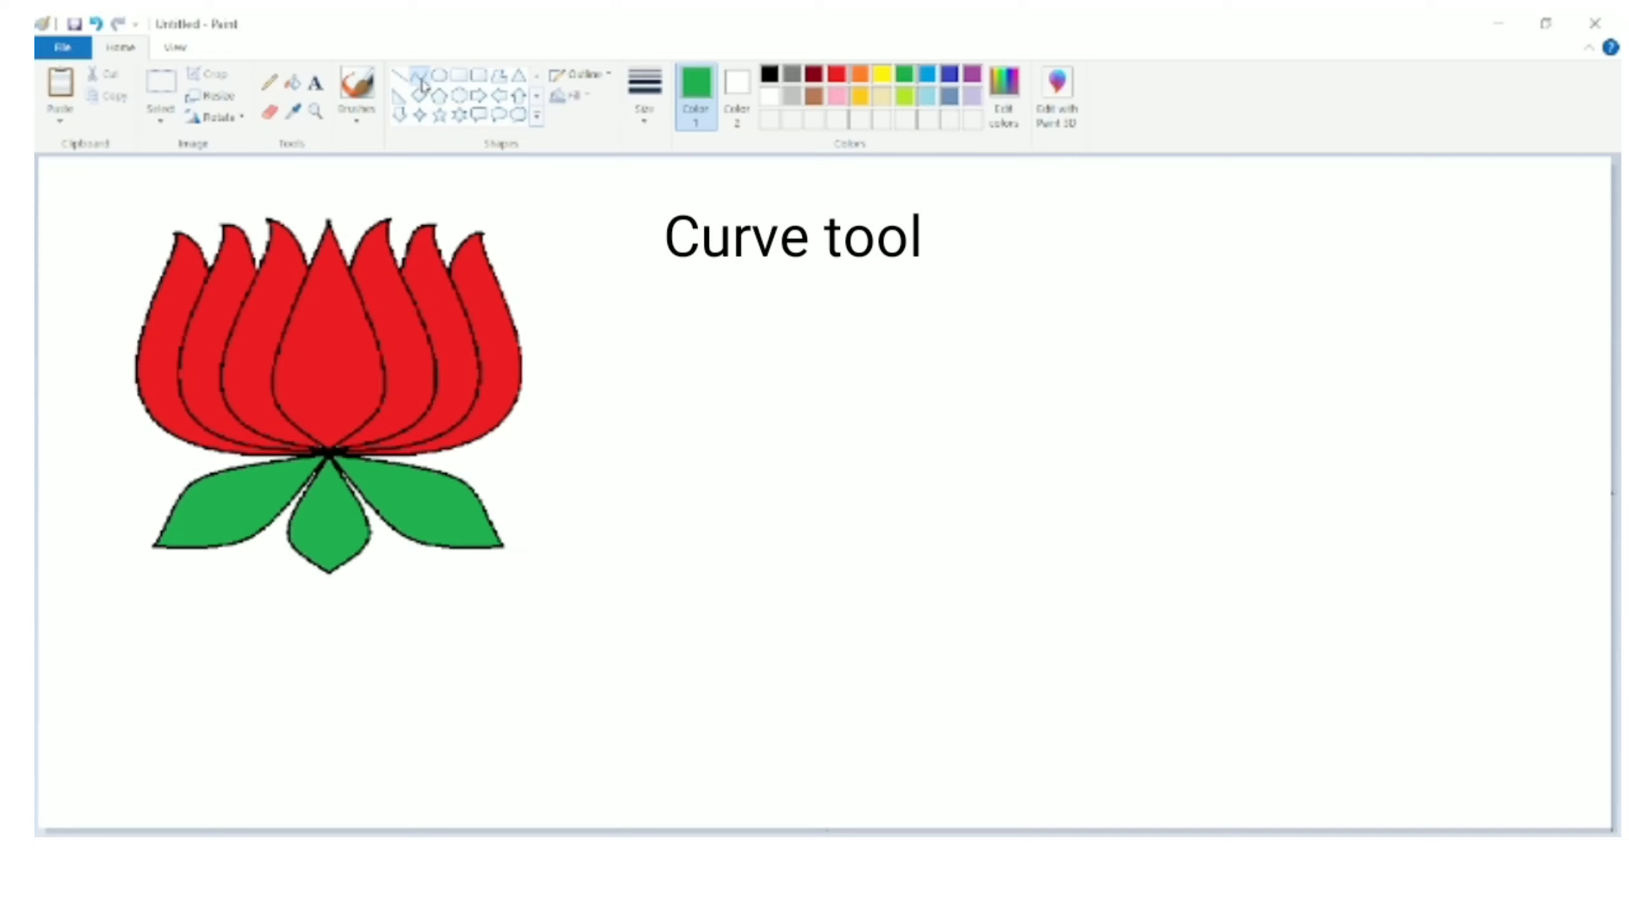
left_click(215, 121)
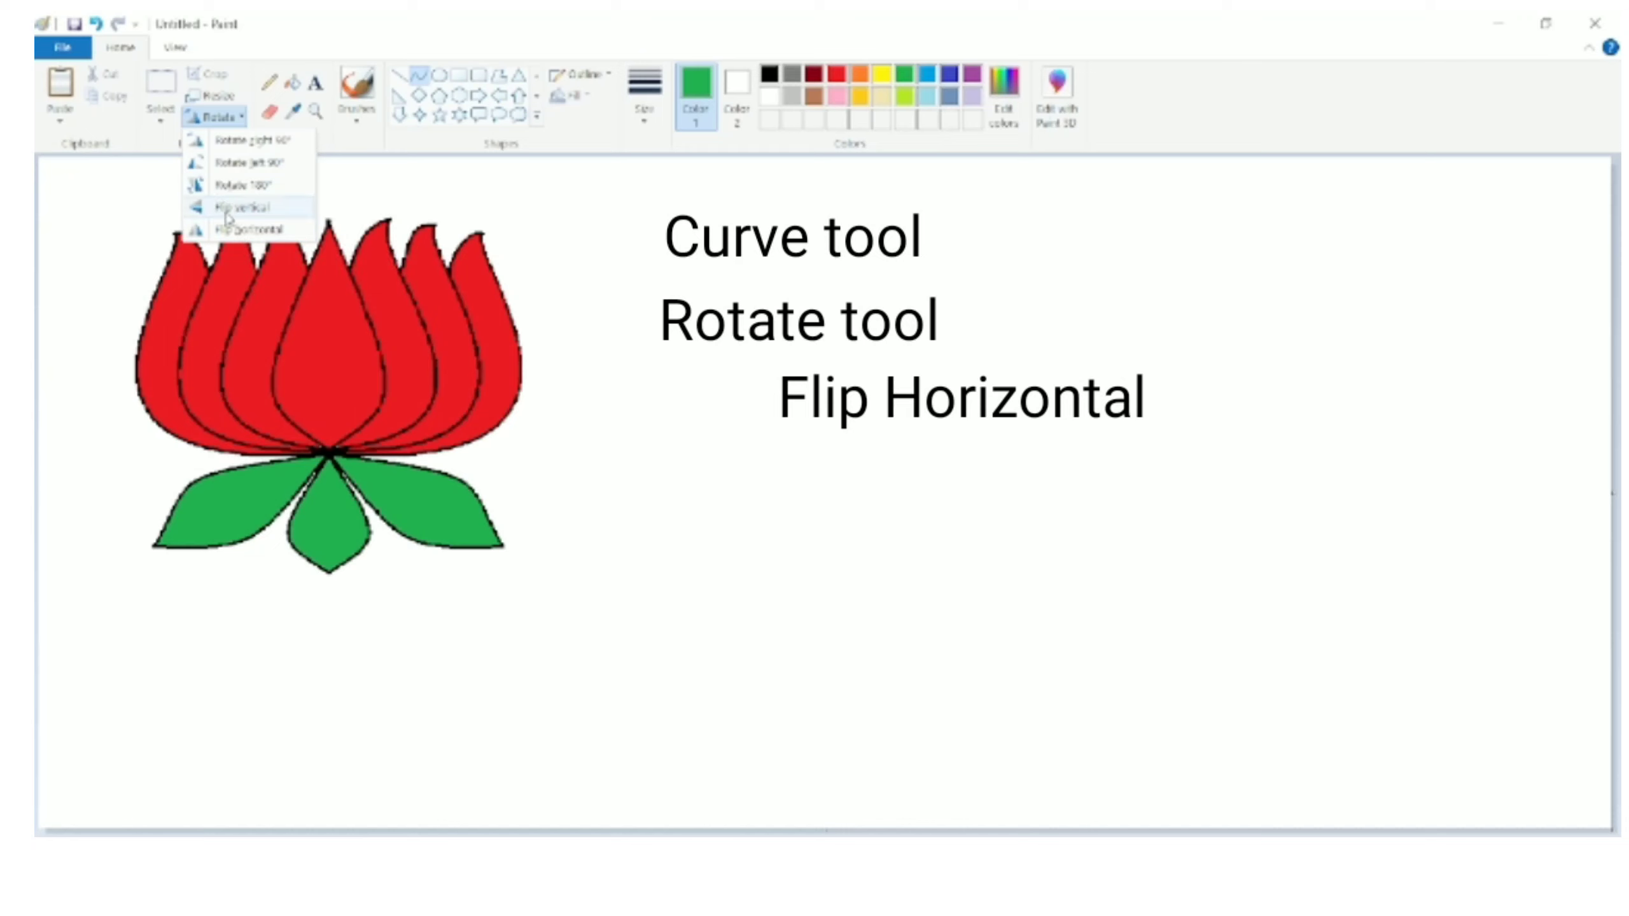
left_click(162, 123)
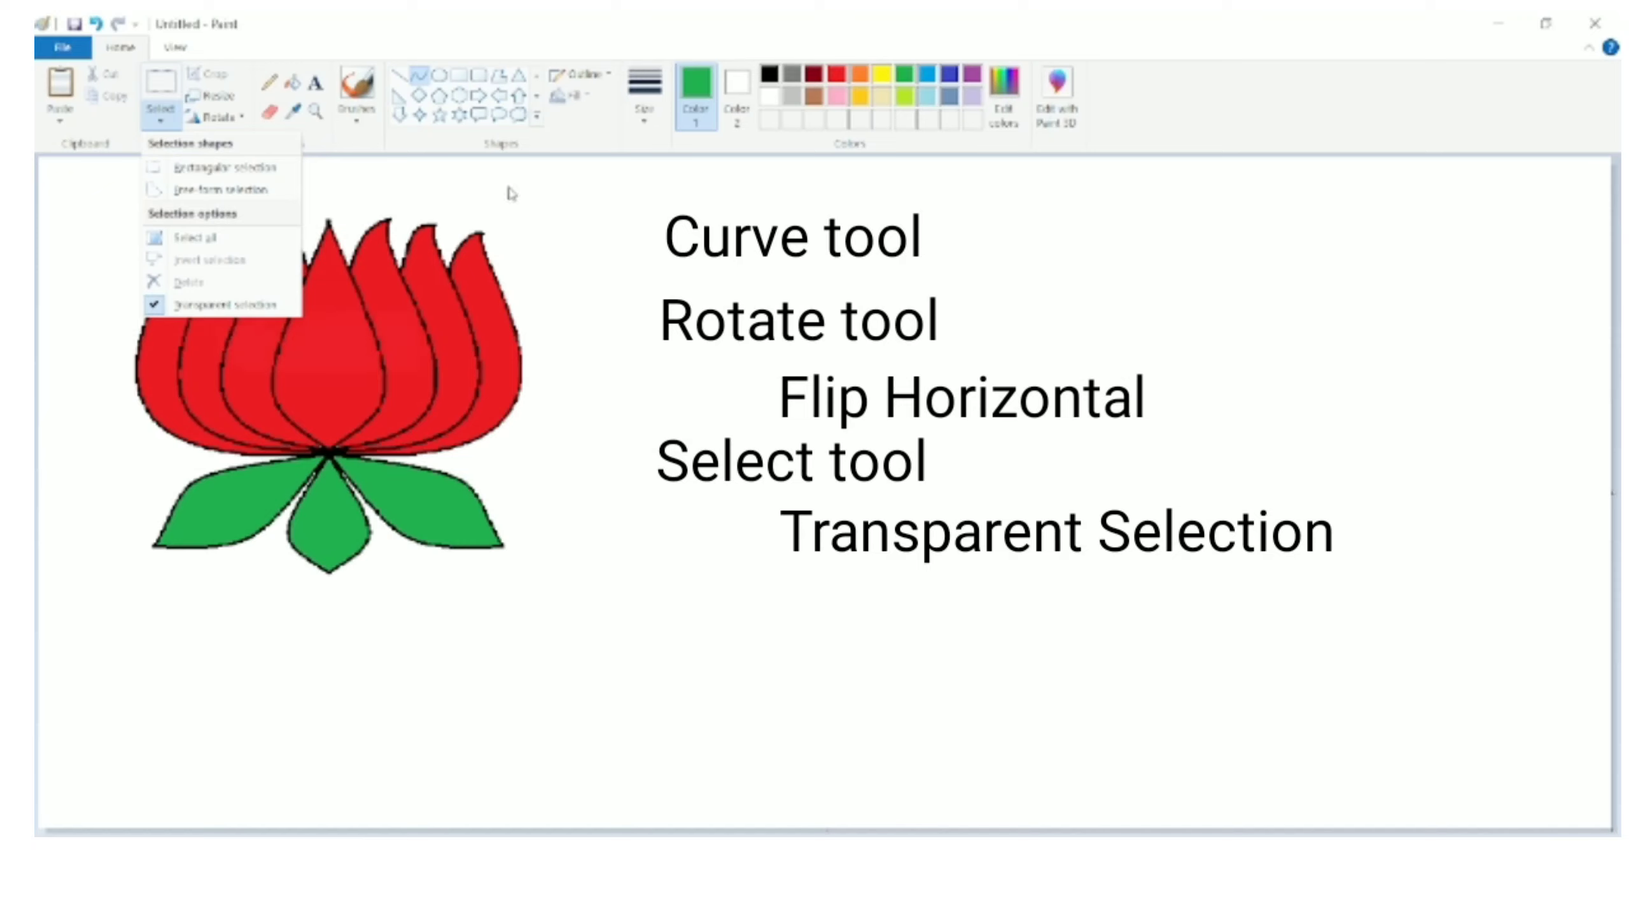
left_click(543, 177)
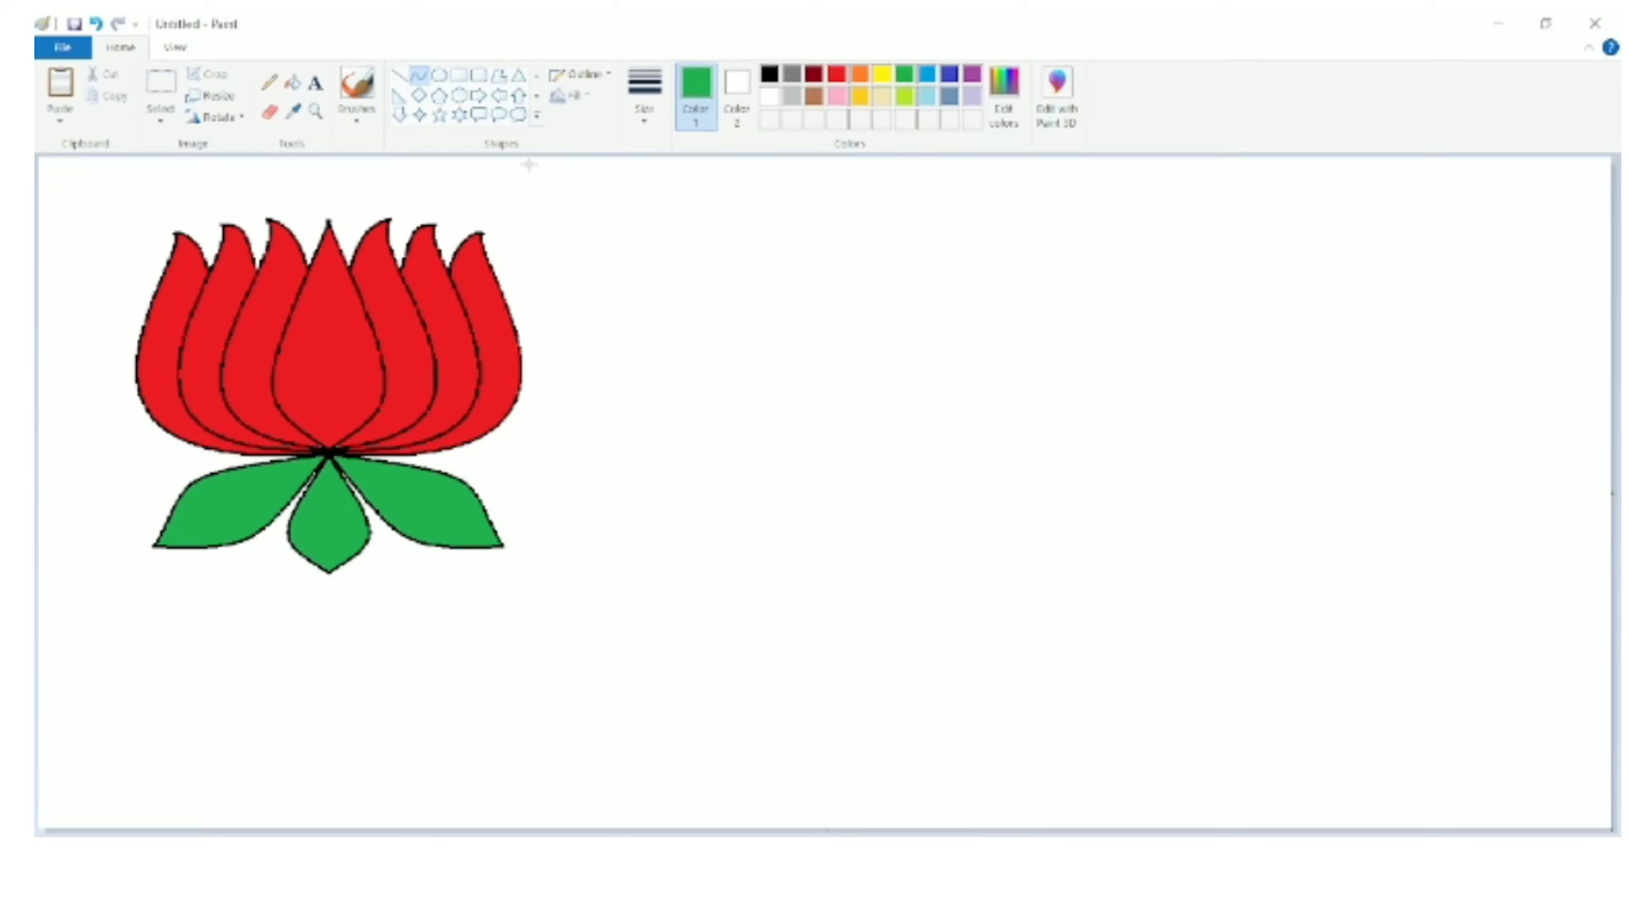
Start a vertical line in the empty canvas area with the Curve tool and set the drawing colour to black.
left_click(418, 78)
left_click_drag(867, 269, 868, 443)
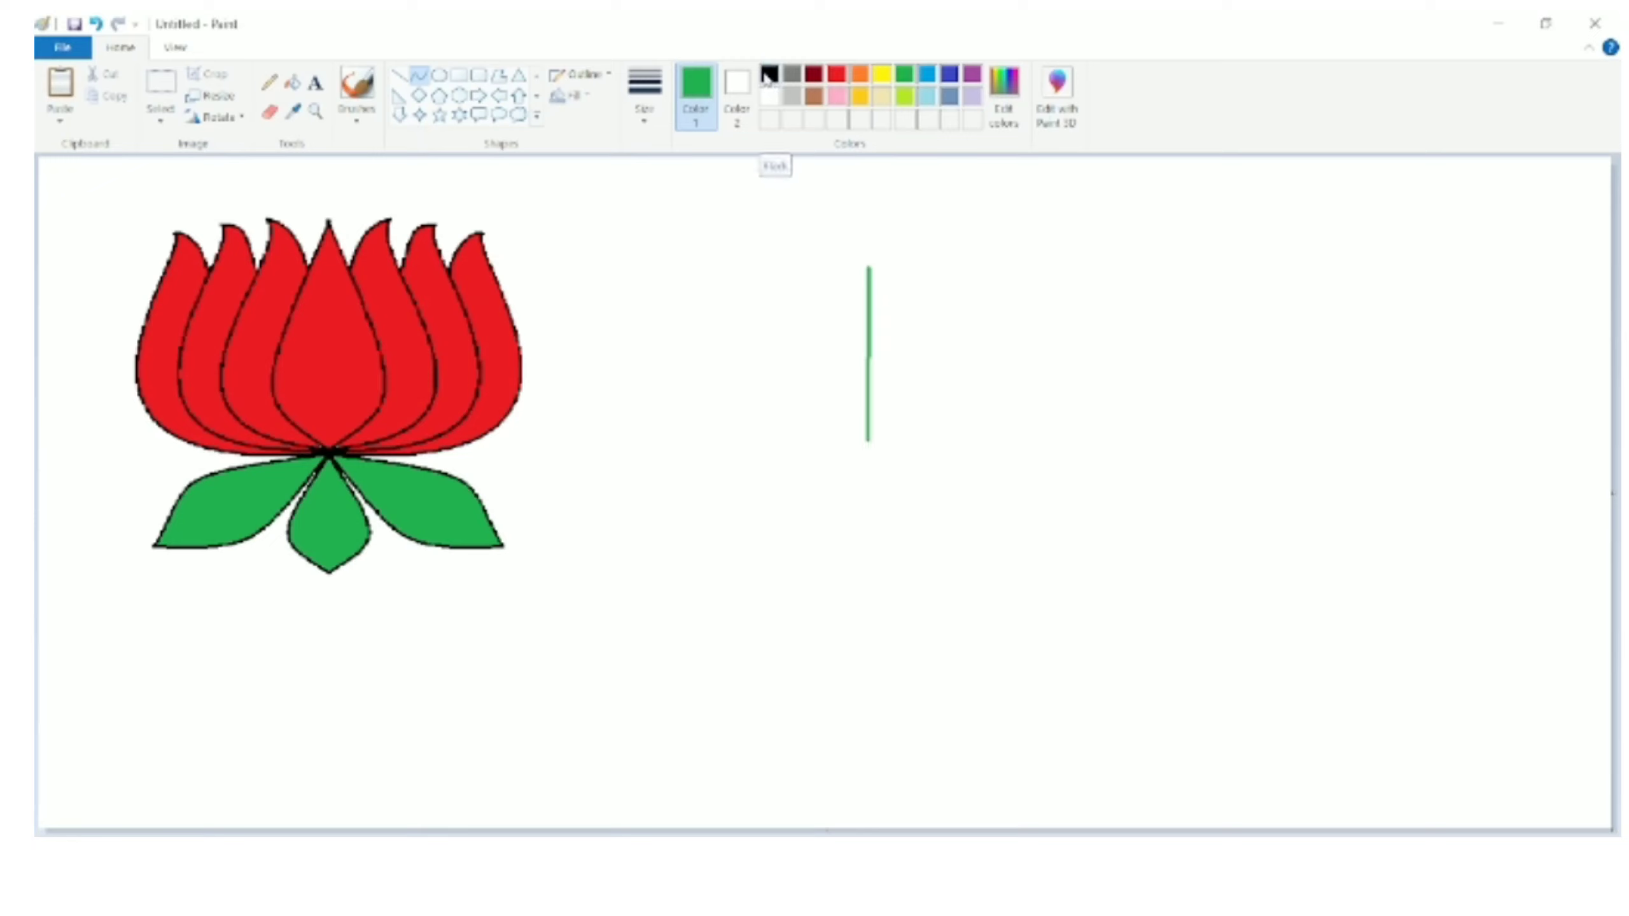
left_click(767, 75)
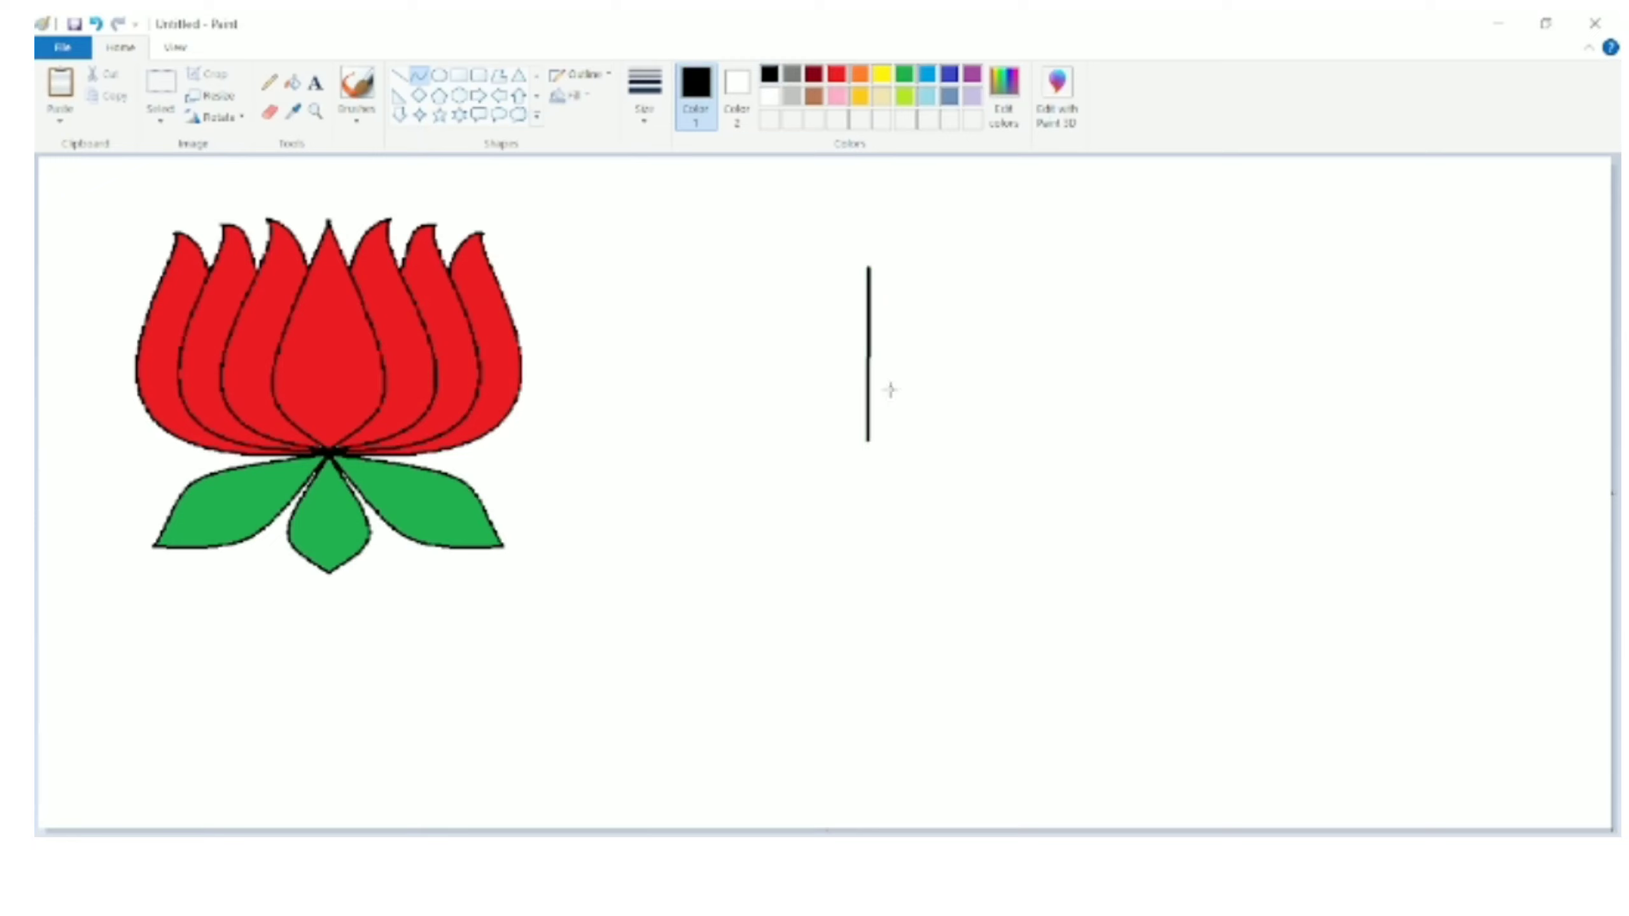
mouse_move(869, 430)
left_mouse_down()
mouse_move(873, 476)
mouse_move(891, 427)
mouse_move(869, 399)
mouse_move(847, 410)
mouse_move(917, 404)
mouse_move(867, 402)
mouse_move(866, 340)
mouse_move(881, 363)
mouse_move(871, 409)
left_mouse_up()
key("ctrl+z")
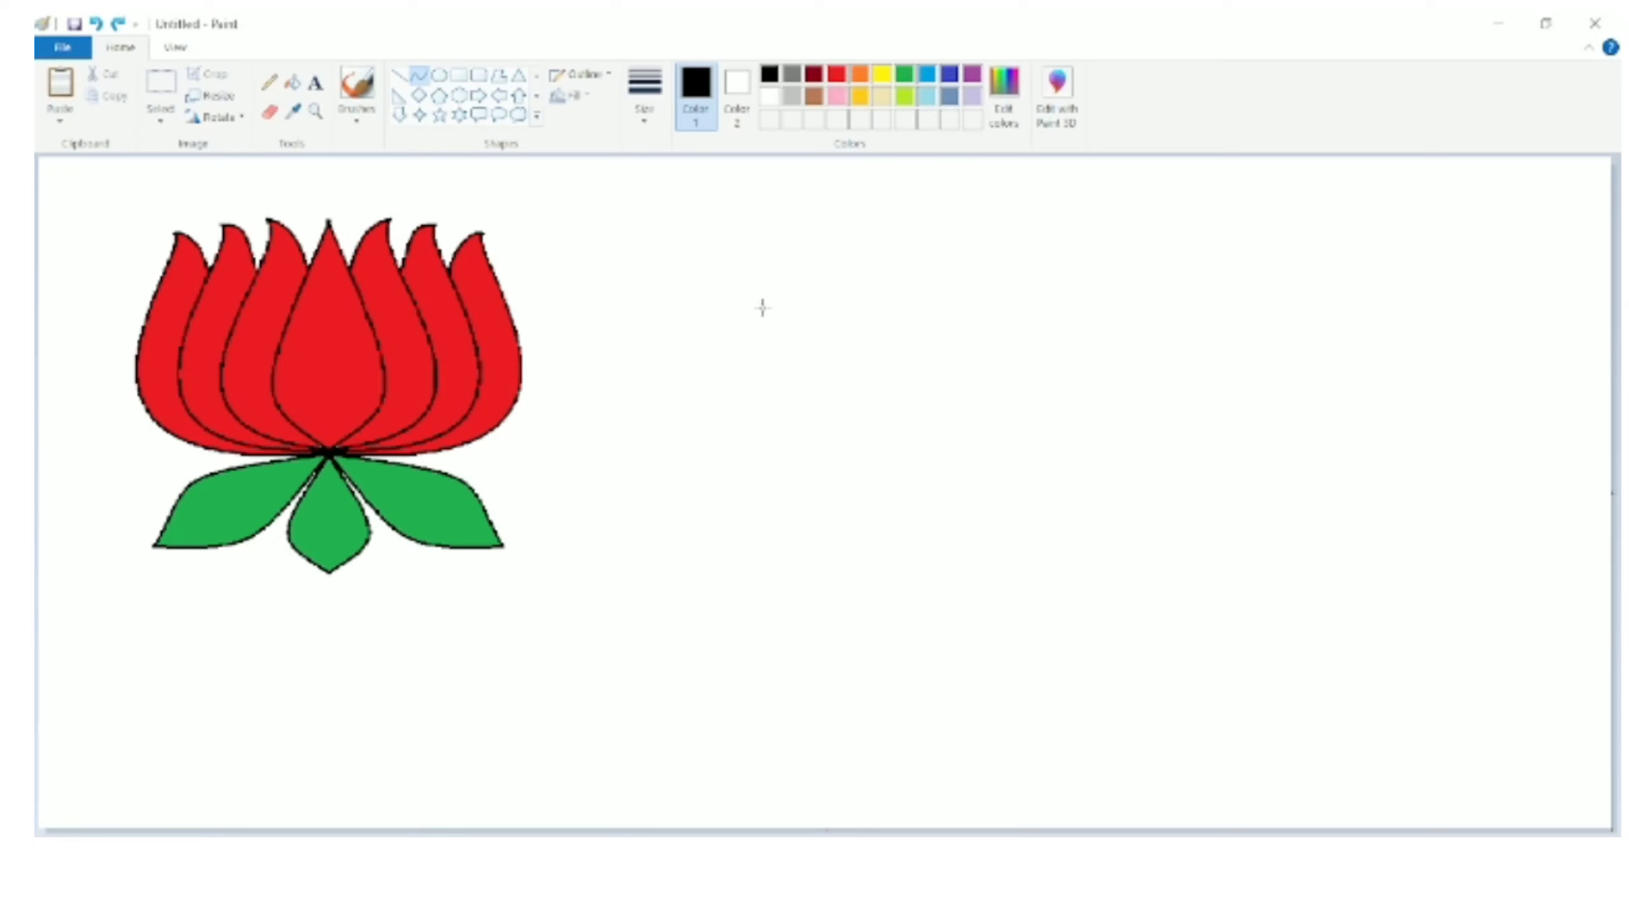
left_click_drag(792, 265, 807, 477)
left_click_drag(900, 366, 795, 415)
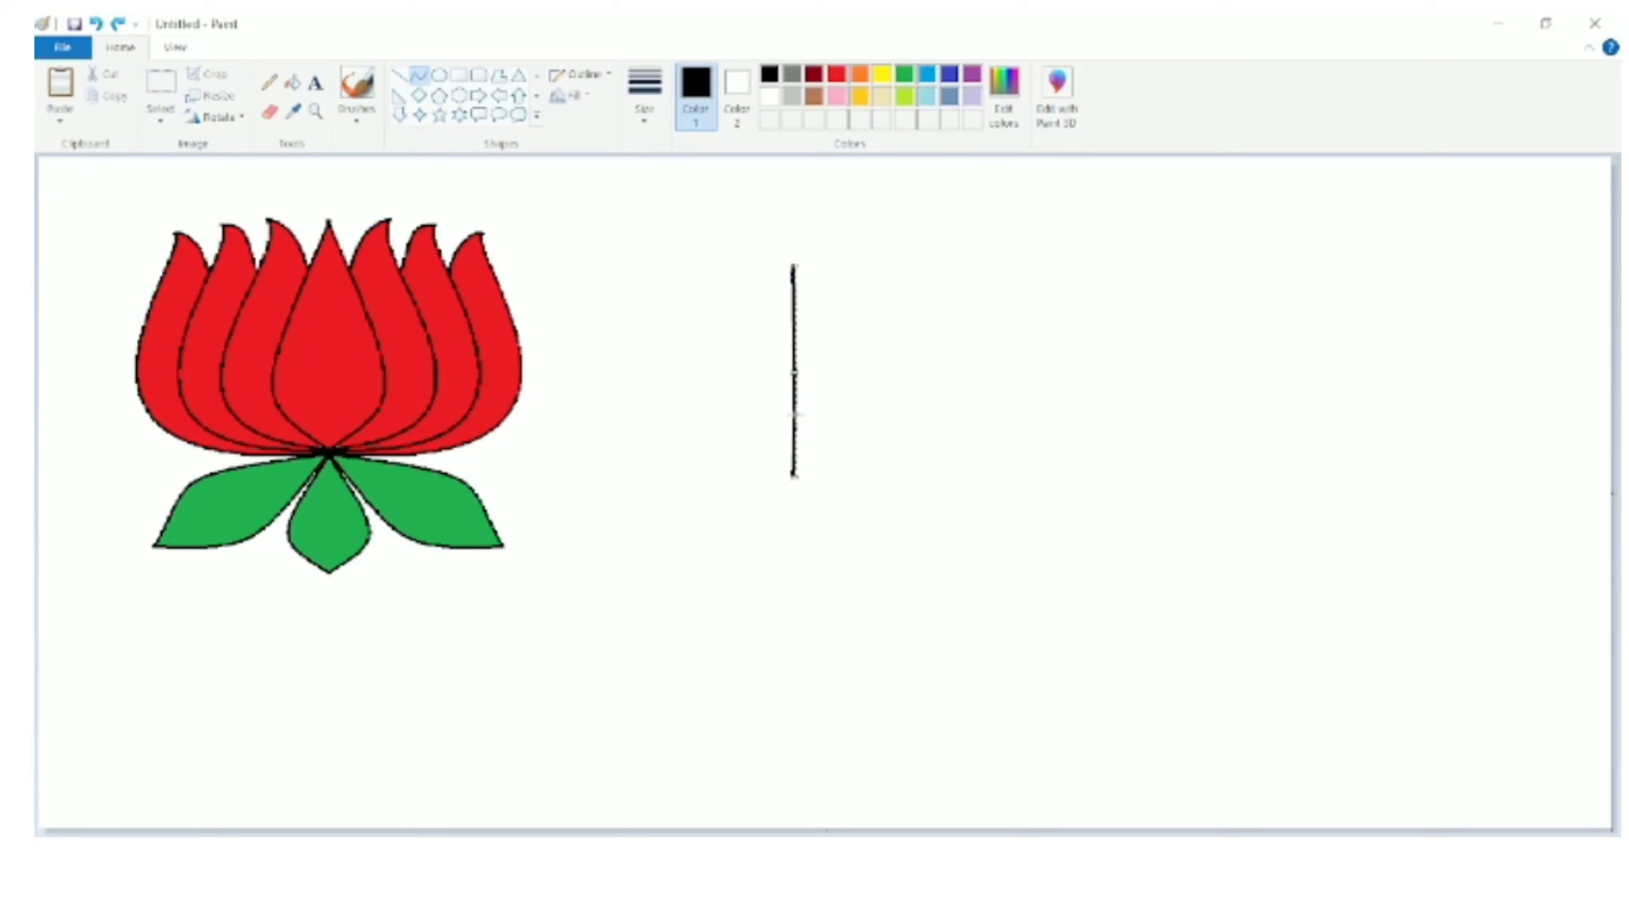
key("ctrl+z")
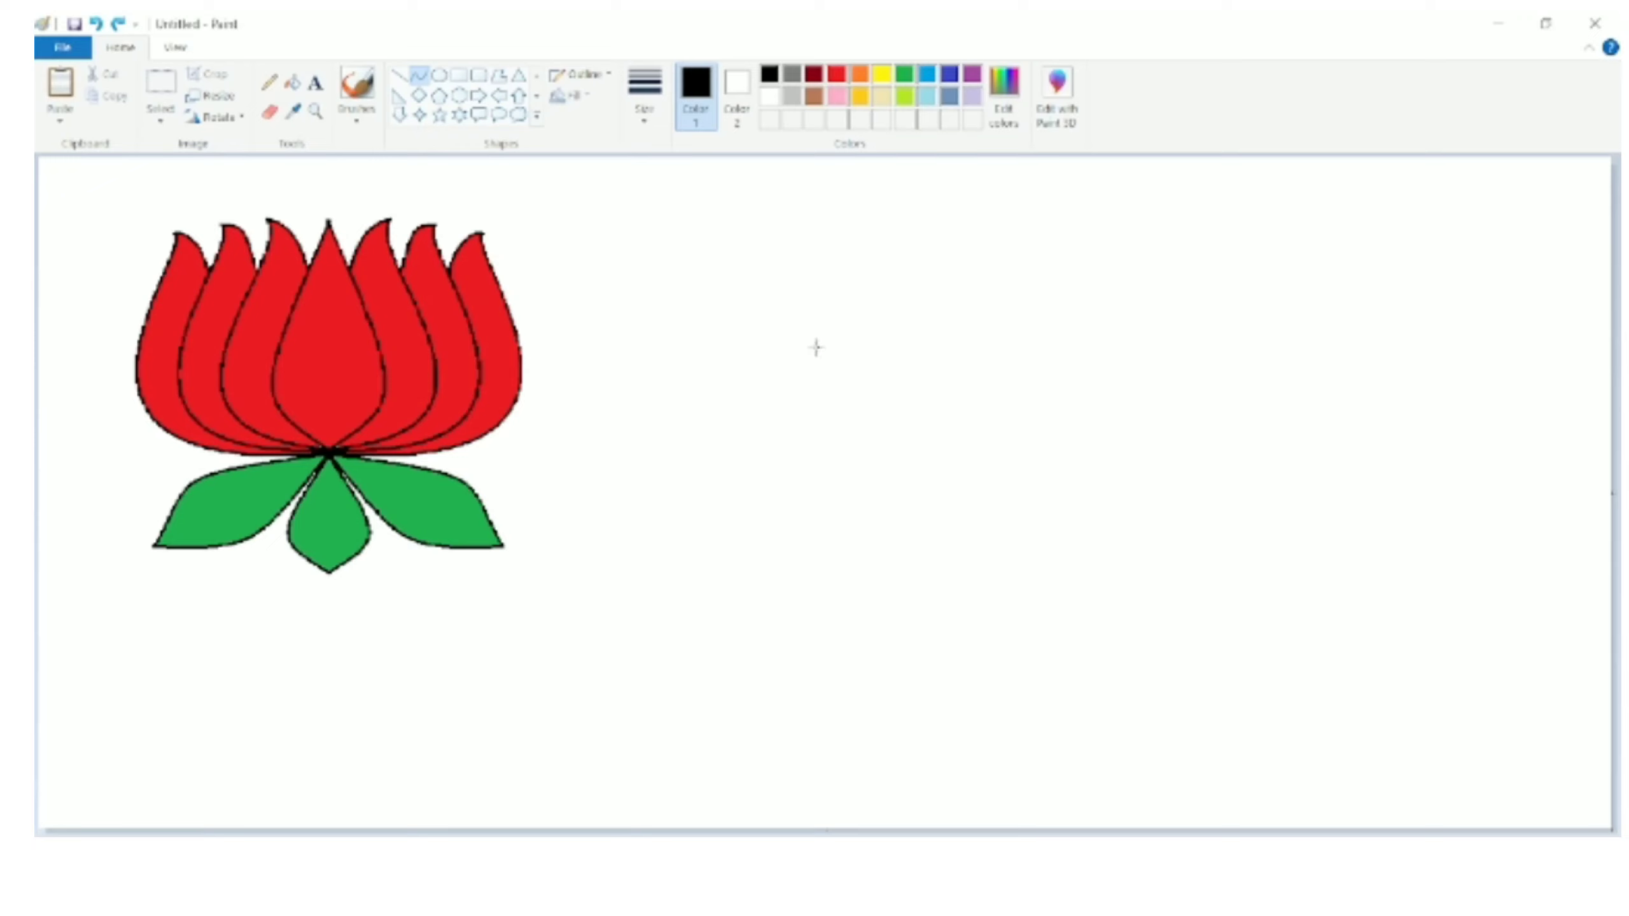
left_click_drag(820, 329, 834, 533)
left_click(834, 533)
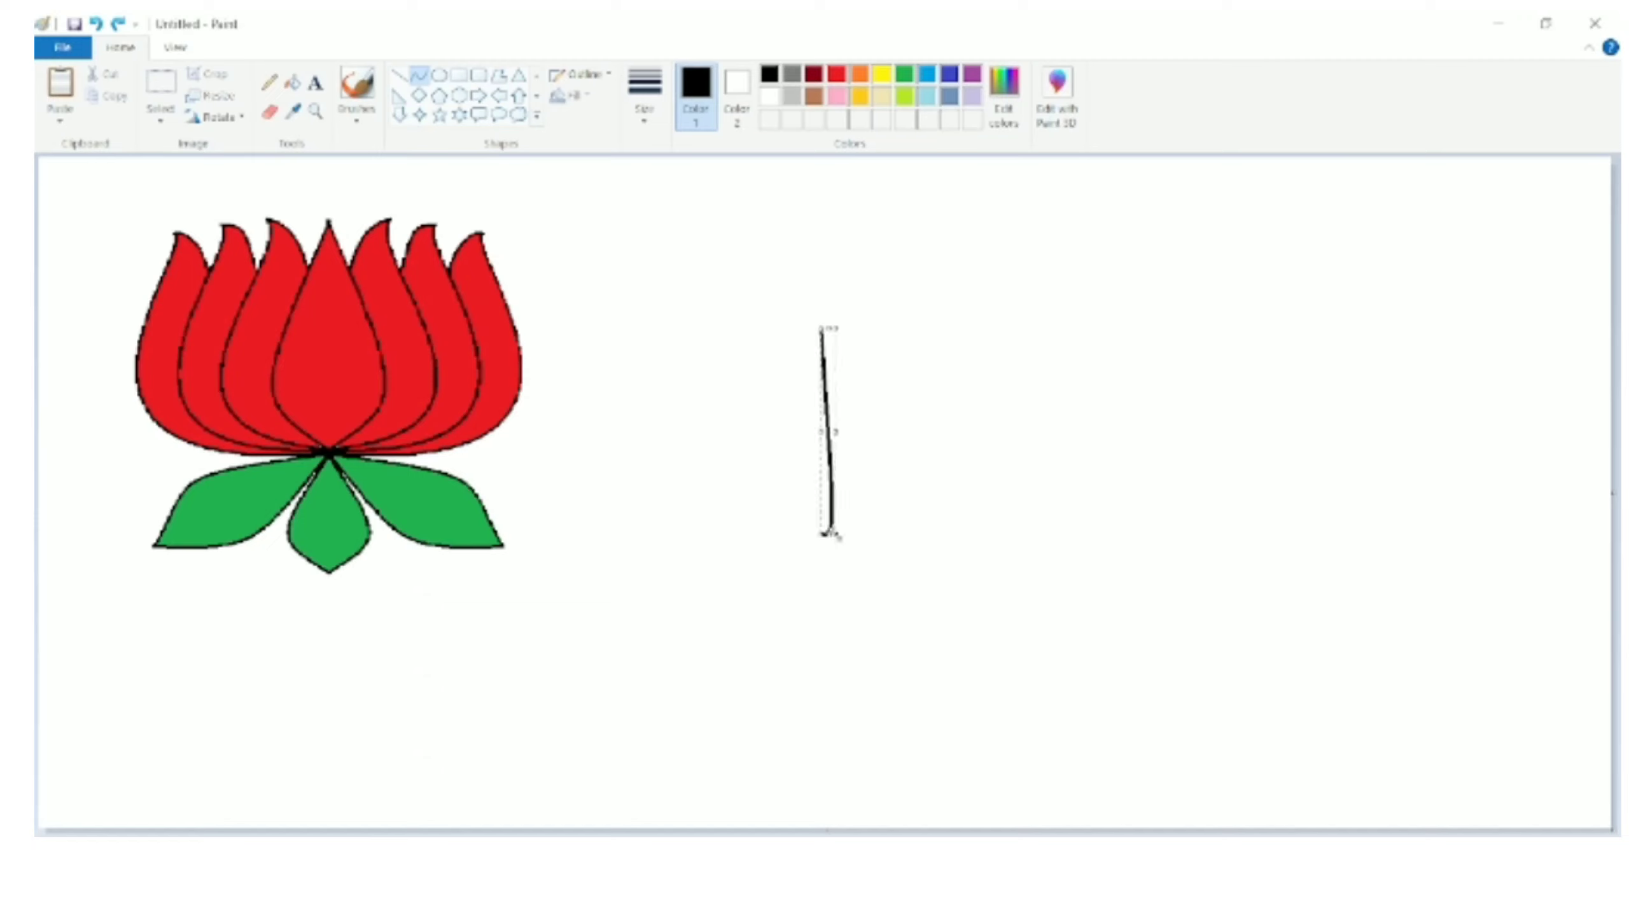
key("ctrl+z")
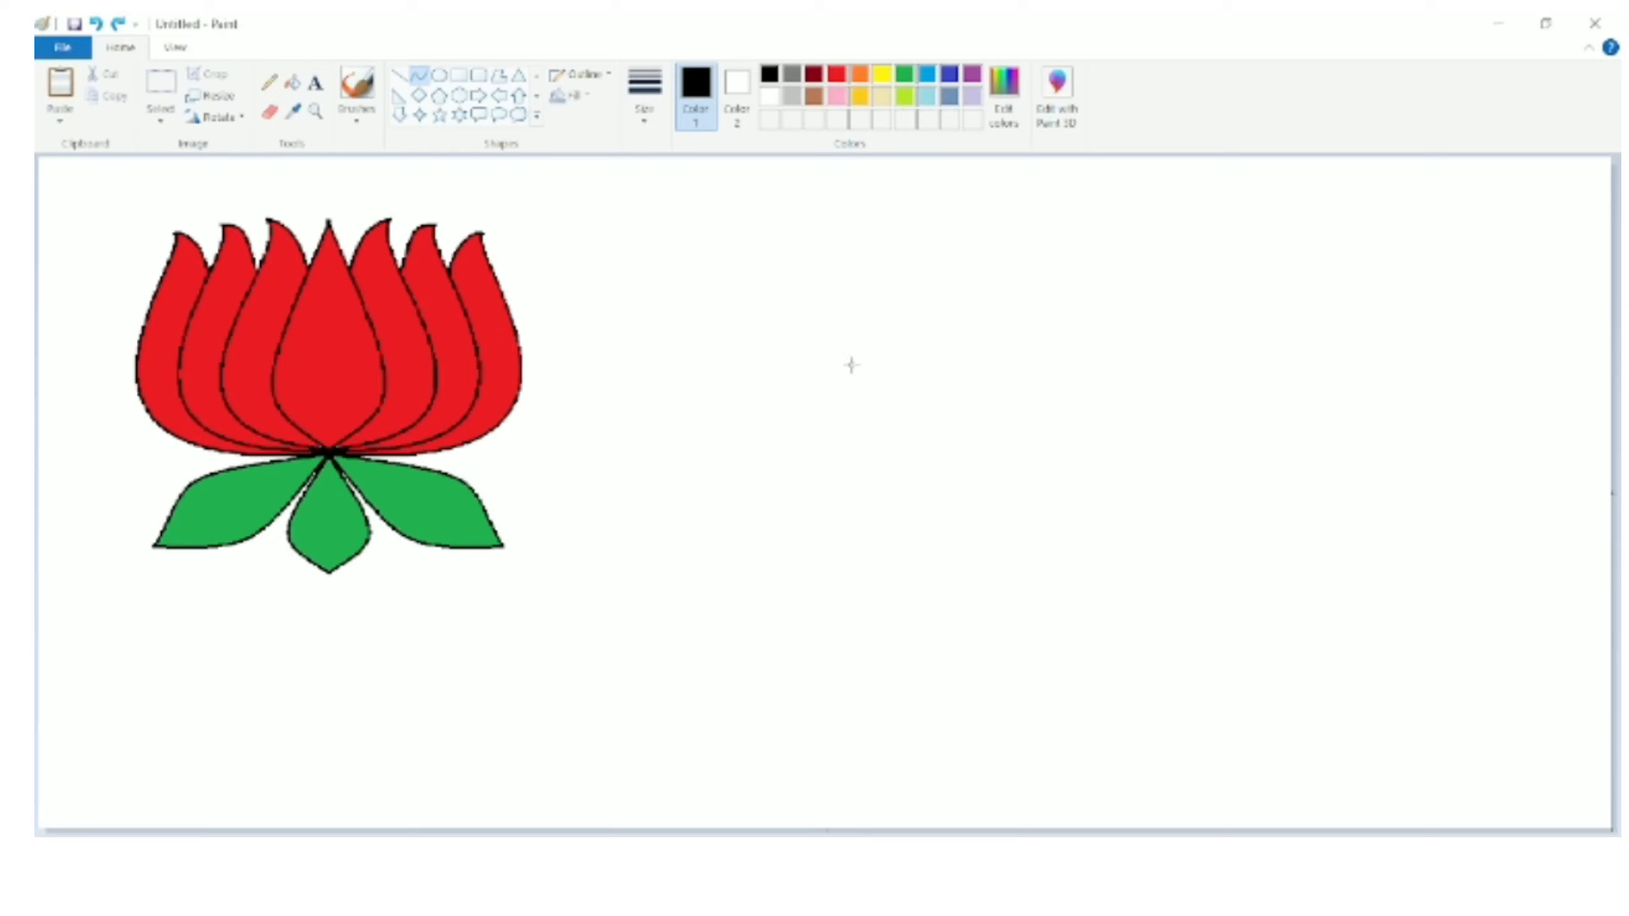
left_click_drag(850, 364, 857, 695)
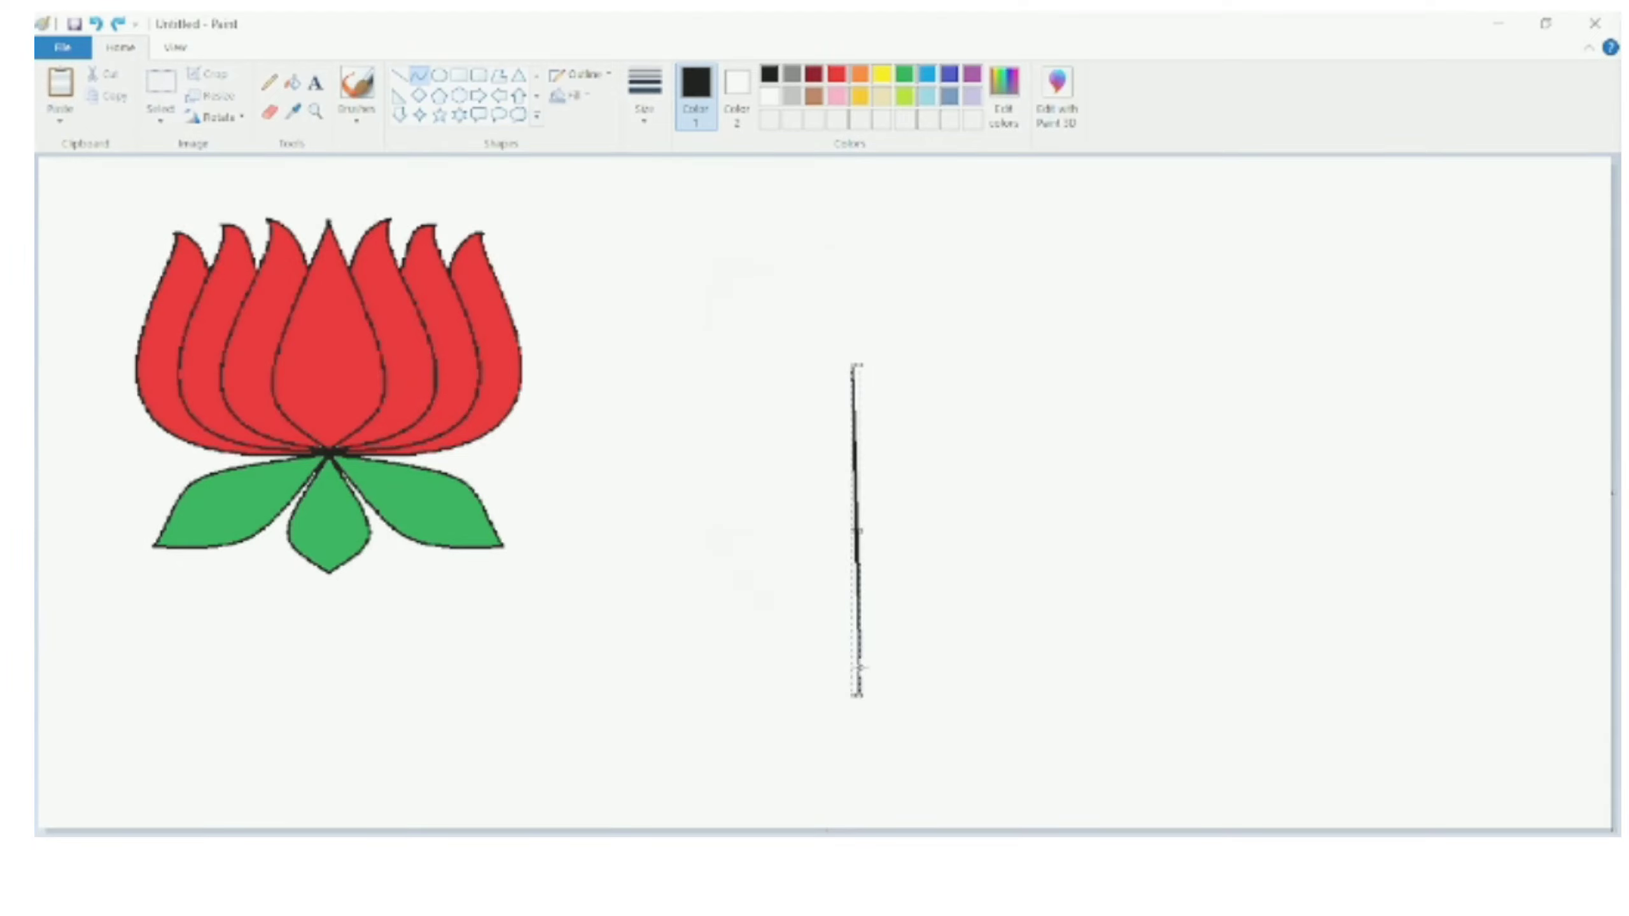
key("ctrl+z")
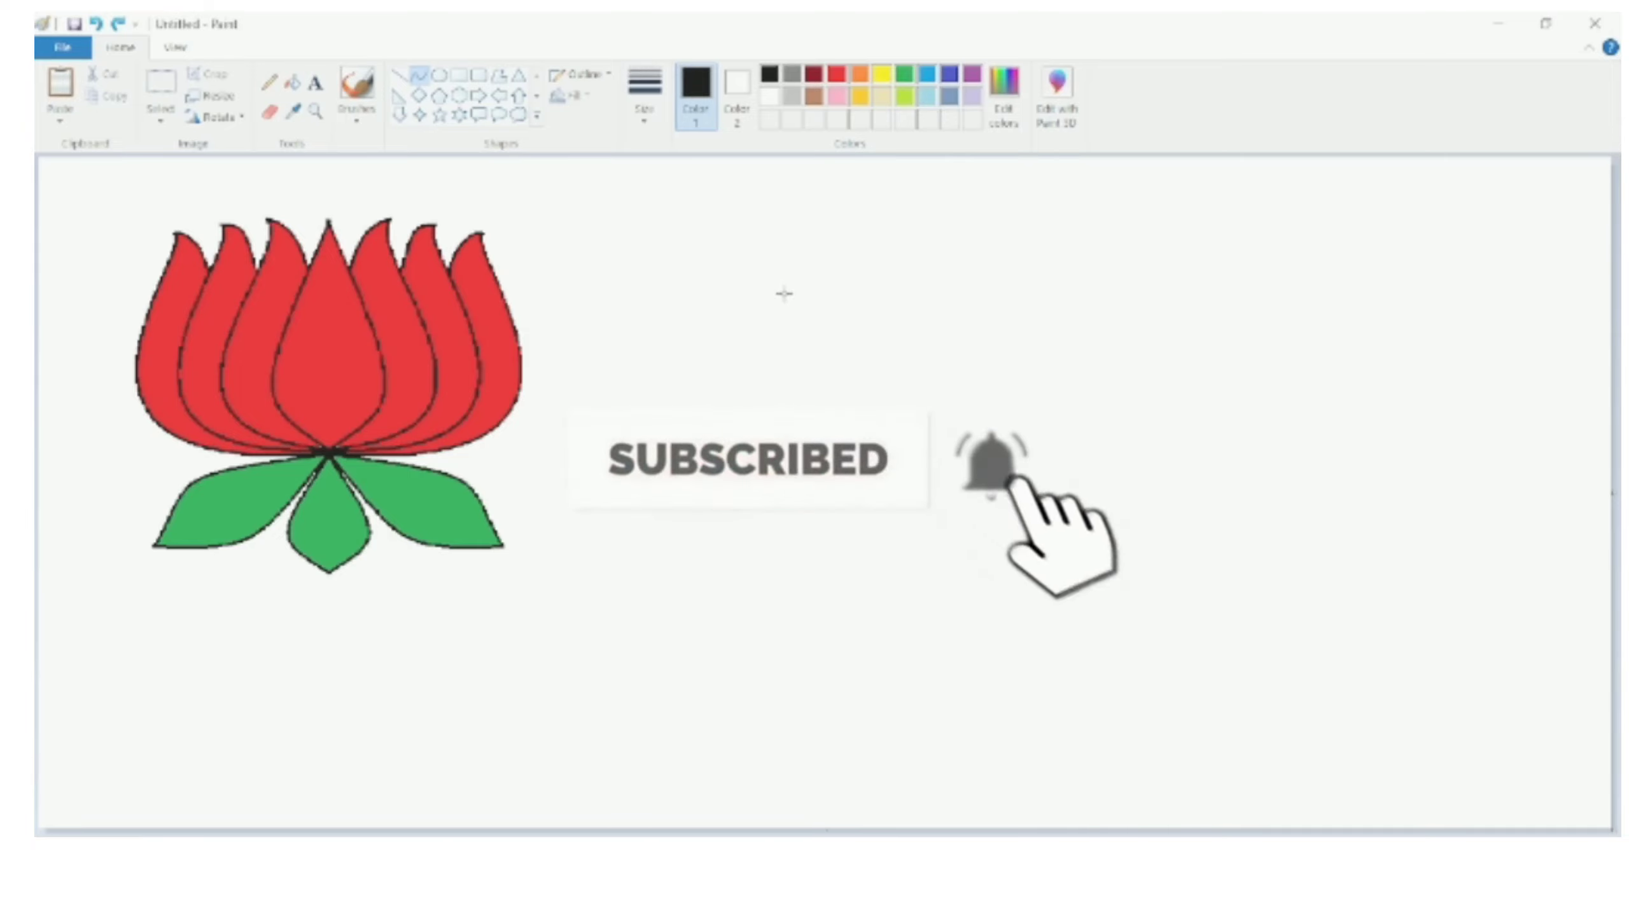
mouse_move(822, 266)
left_mouse_down()
mouse_move(843, 455)
mouse_move(841, 403)
mouse_move(888, 380)
mouse_move(897, 410)
left_mouse_up()
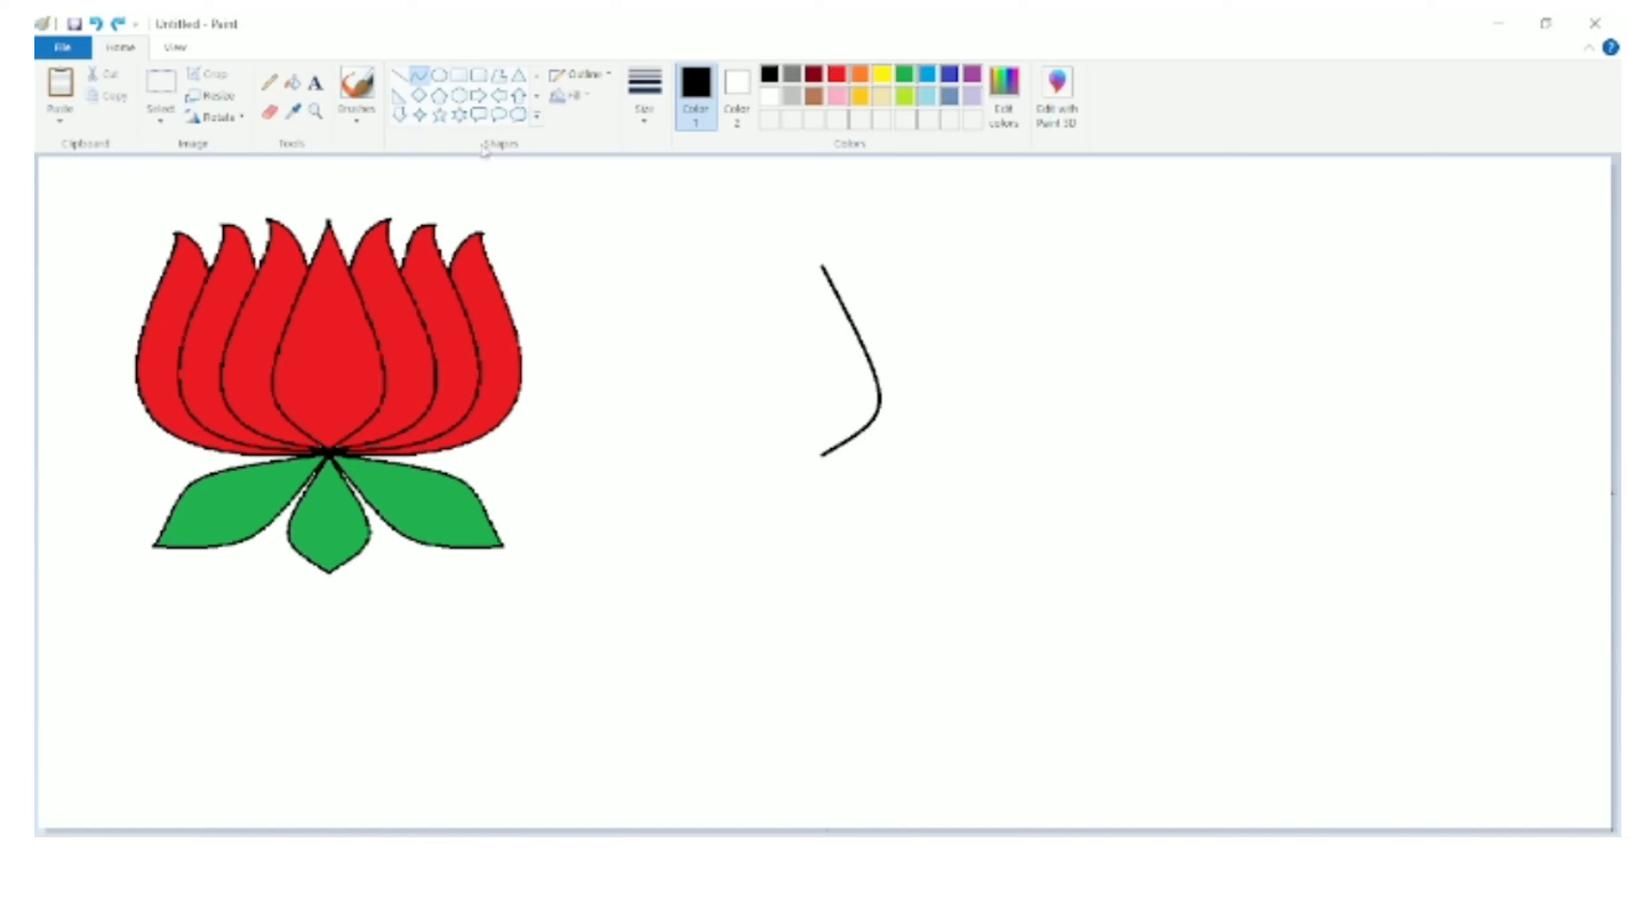
left_click(843, 307)
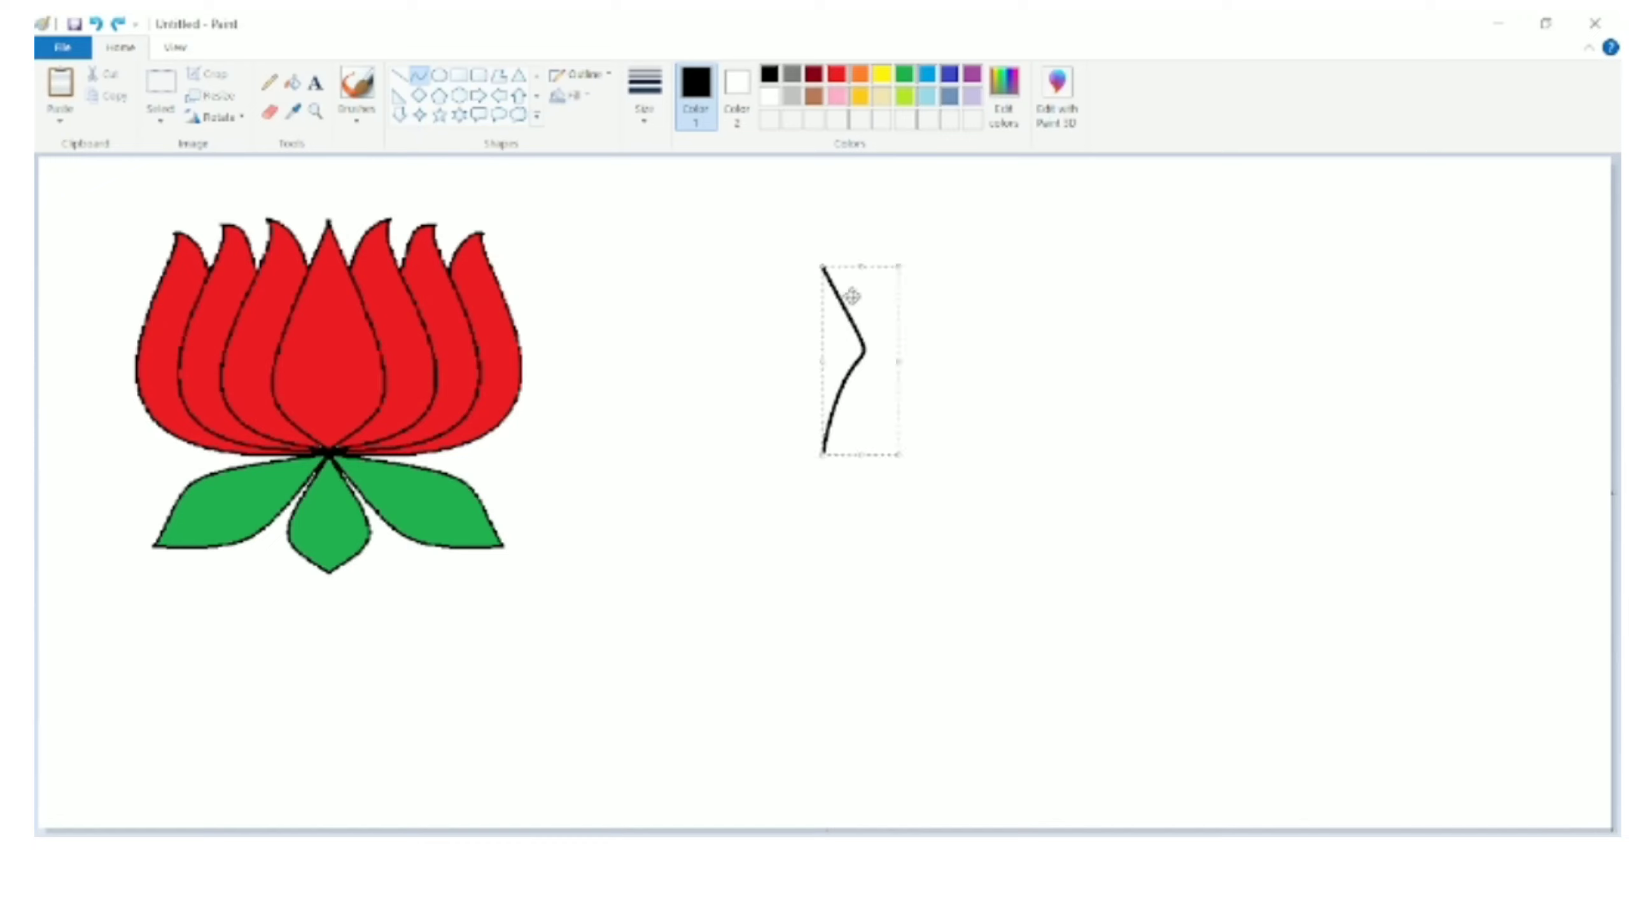
key("ctrl+z")
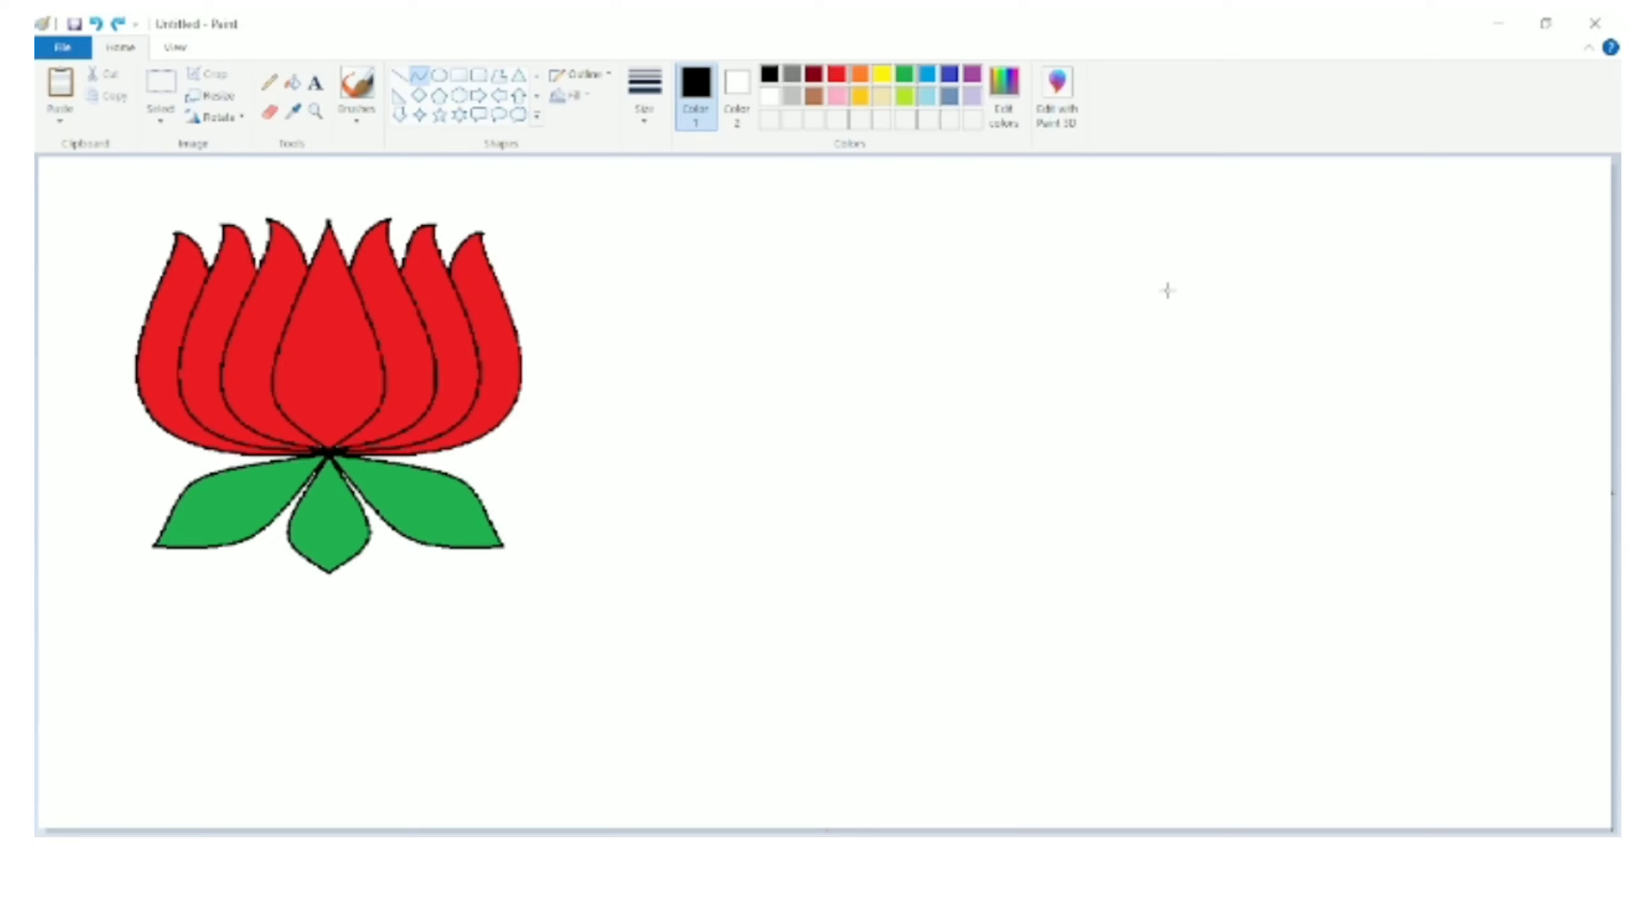
Draw the right half of the central petal as a vertical curve bulging outward near its base, in empty space beside the finished lotus.
mouse_move(1167, 290)
left_mouse_down()
mouse_move(1172, 499)
mouse_move(1173, 435)
mouse_move(1225, 425)
mouse_move(1243, 441)
left_mouse_up()
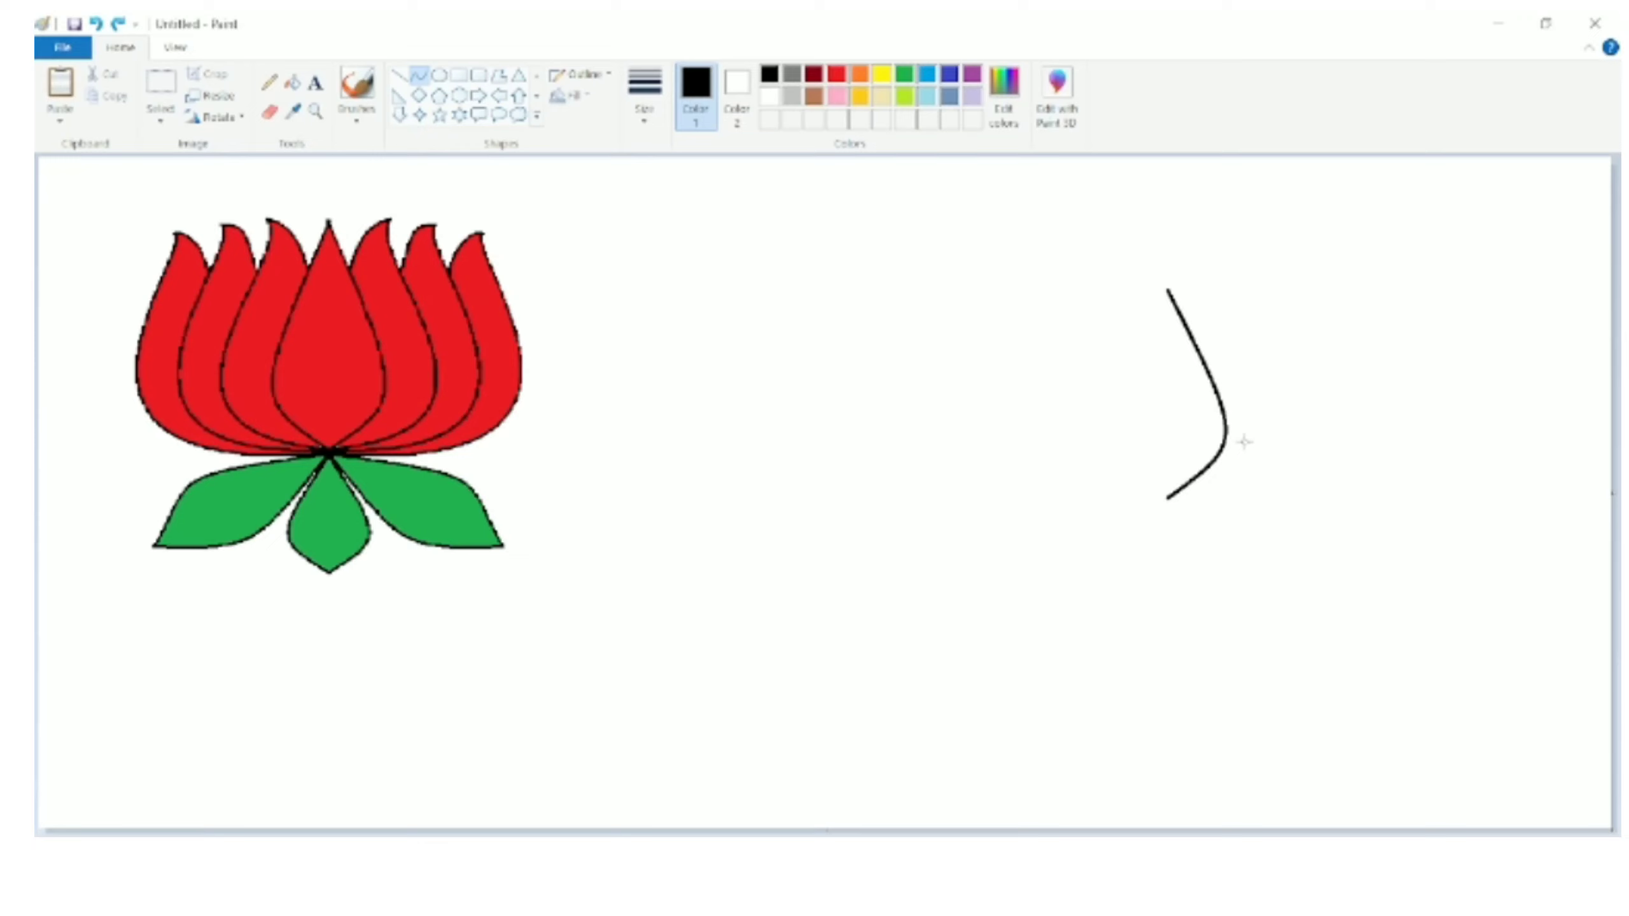
left_click(1244, 442)
Draw the first side petal with curves, rising from the central petal's edge to a pointed tip and bulging outward back to the flower's base.
left_click(420, 77)
left_click_drag(1202, 350, 1205, 288)
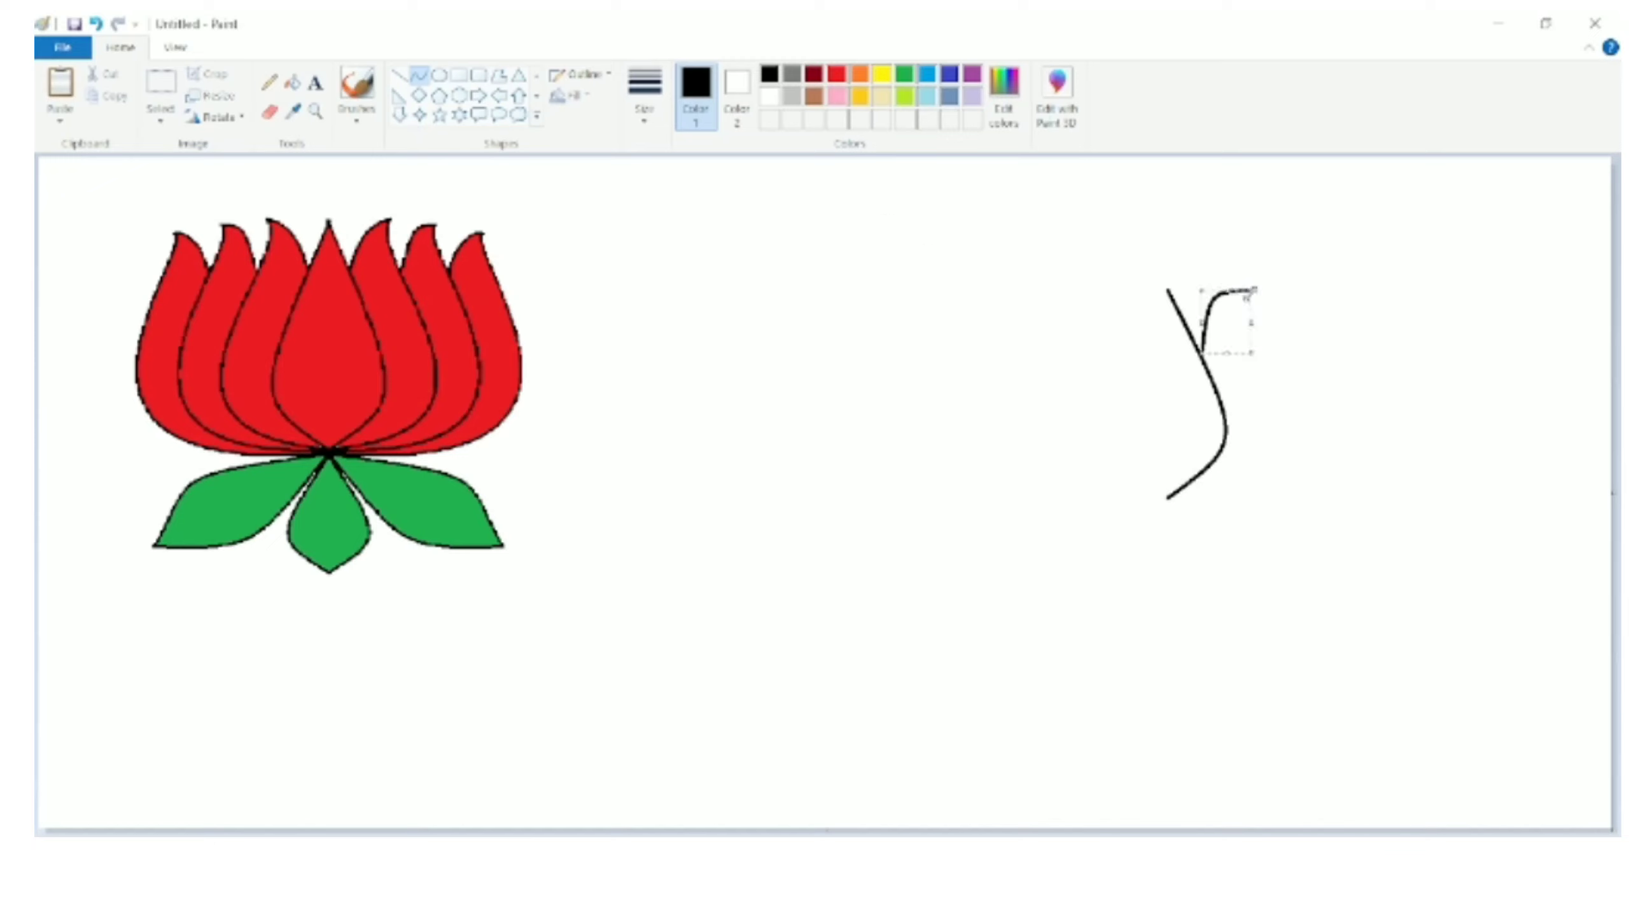
left_click(1210, 262)
left_click_drag(1250, 291, 1167, 500)
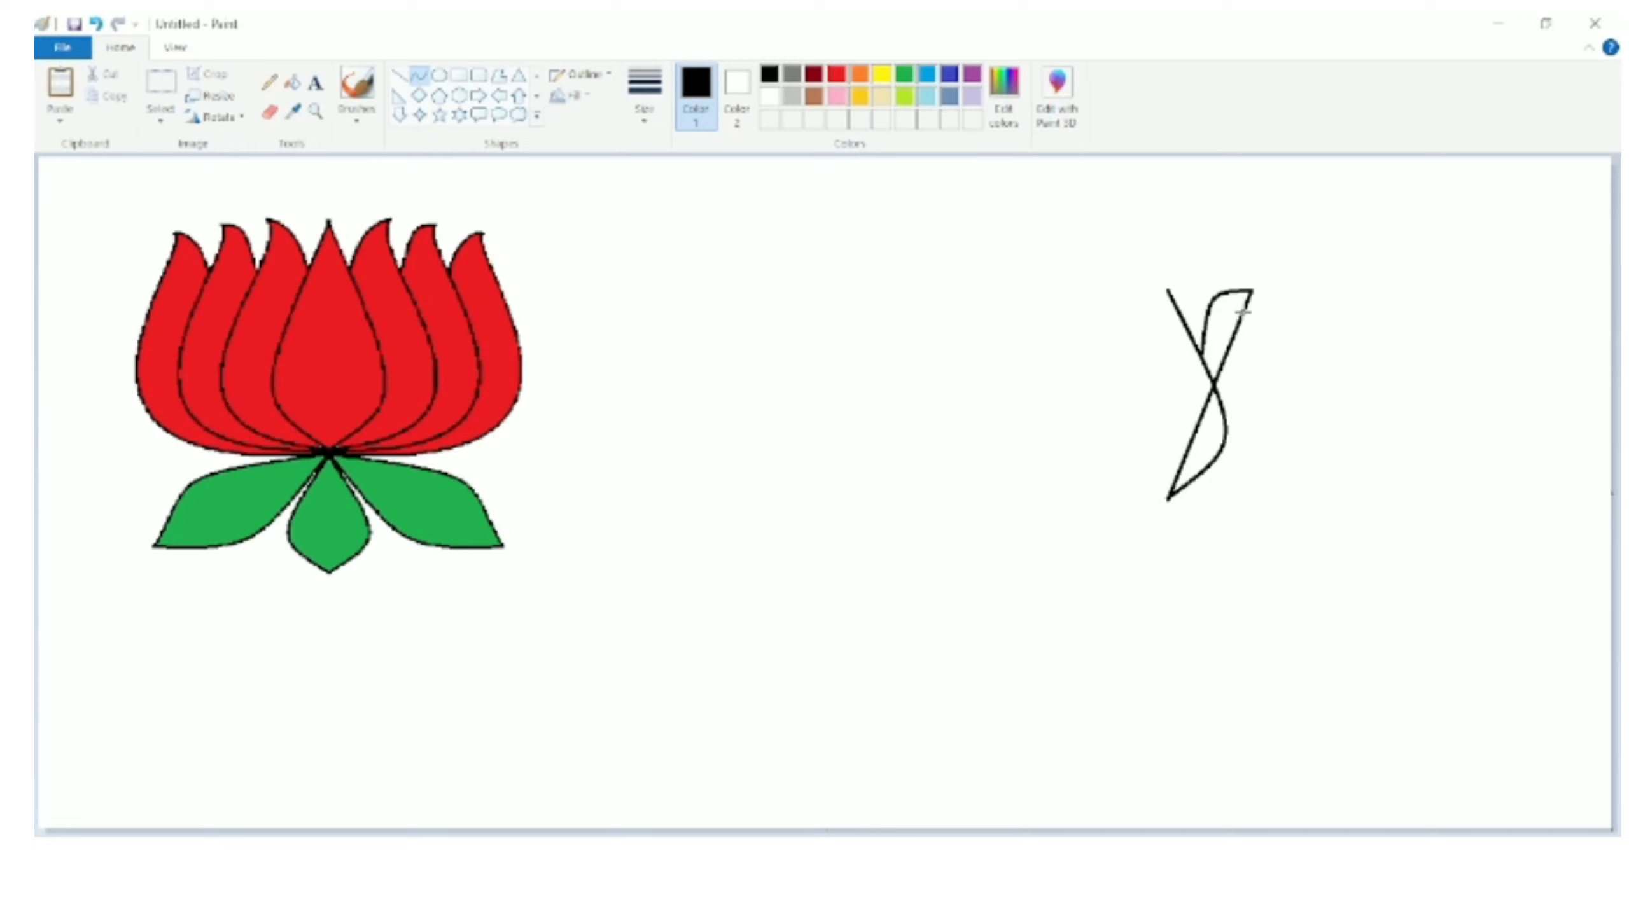
left_click_drag(1242, 313, 1216, 345)
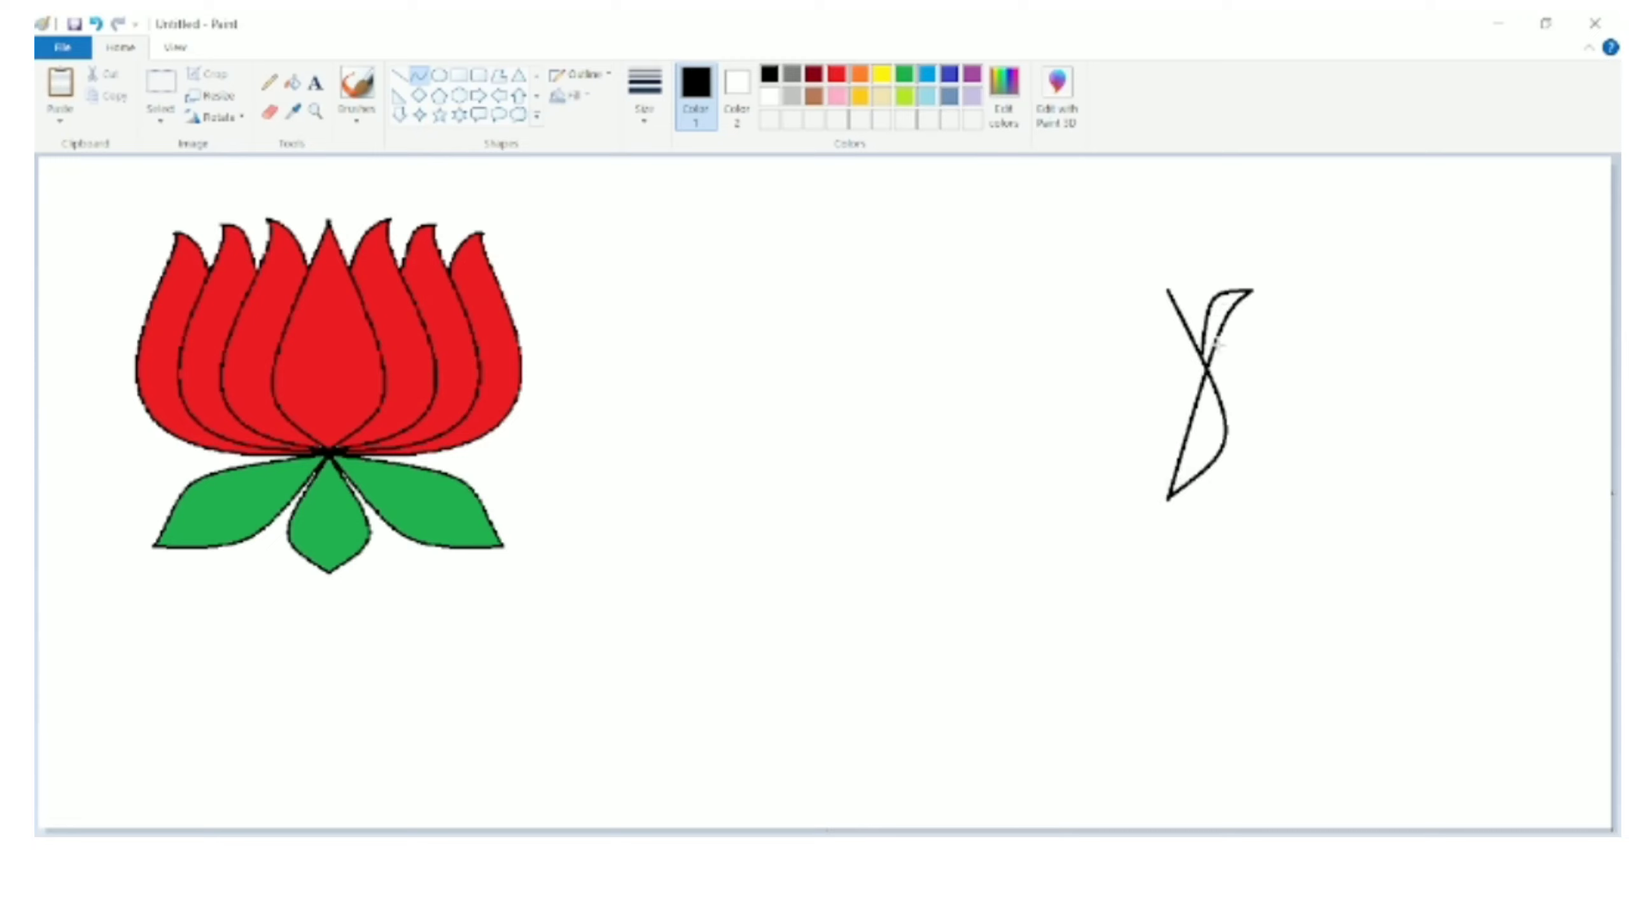
left_click_drag(1189, 421, 1356, 479)
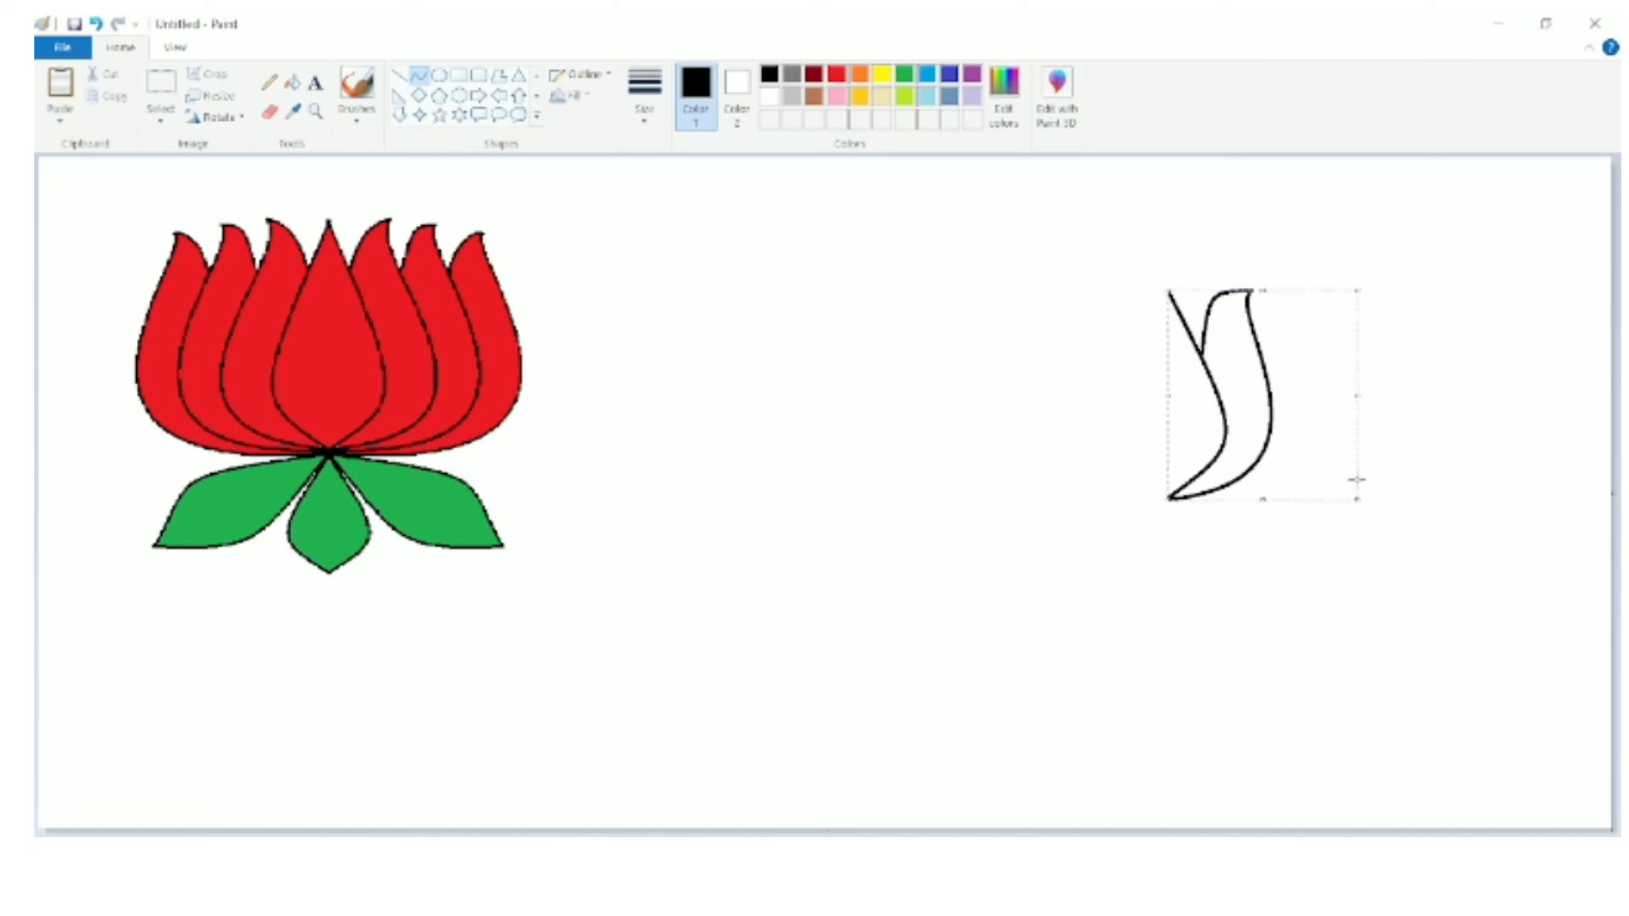
left_click(1410, 441)
Draw the second side petal with curves, starting on the first side petal's outer edge and sweeping from its tip down to the base point.
mouse_move(1262, 355)
left_mouse_down()
mouse_move(1305, 297)
mouse_move(1265, 295)
left_mouse_up()
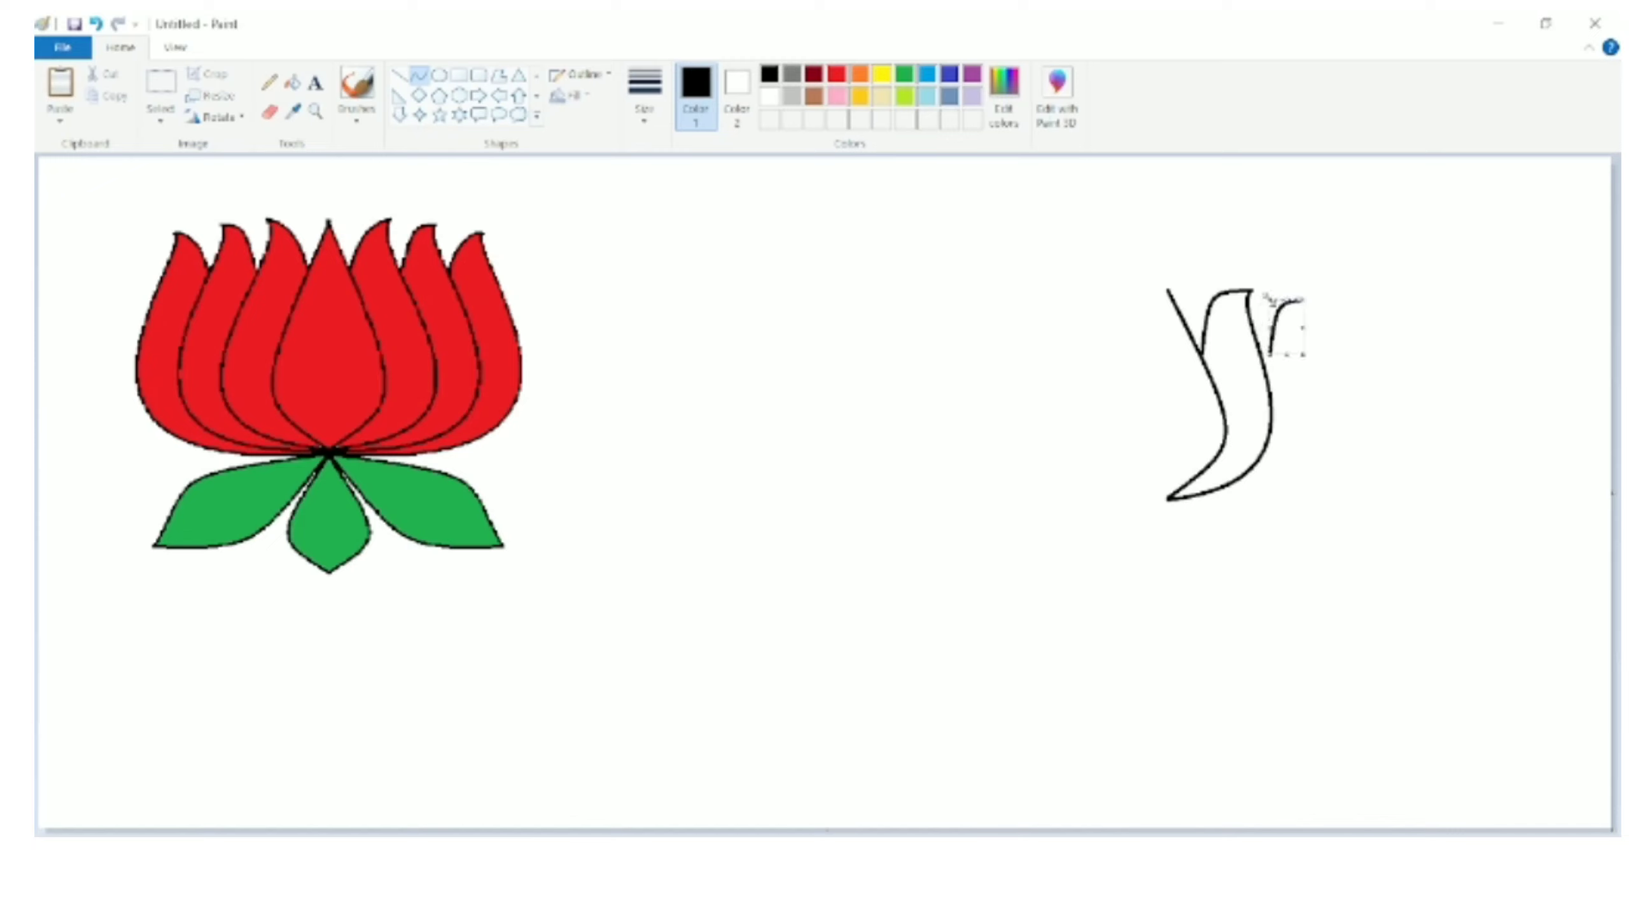
key("ctrl+z")
left_click_drag(1259, 346, 1304, 292)
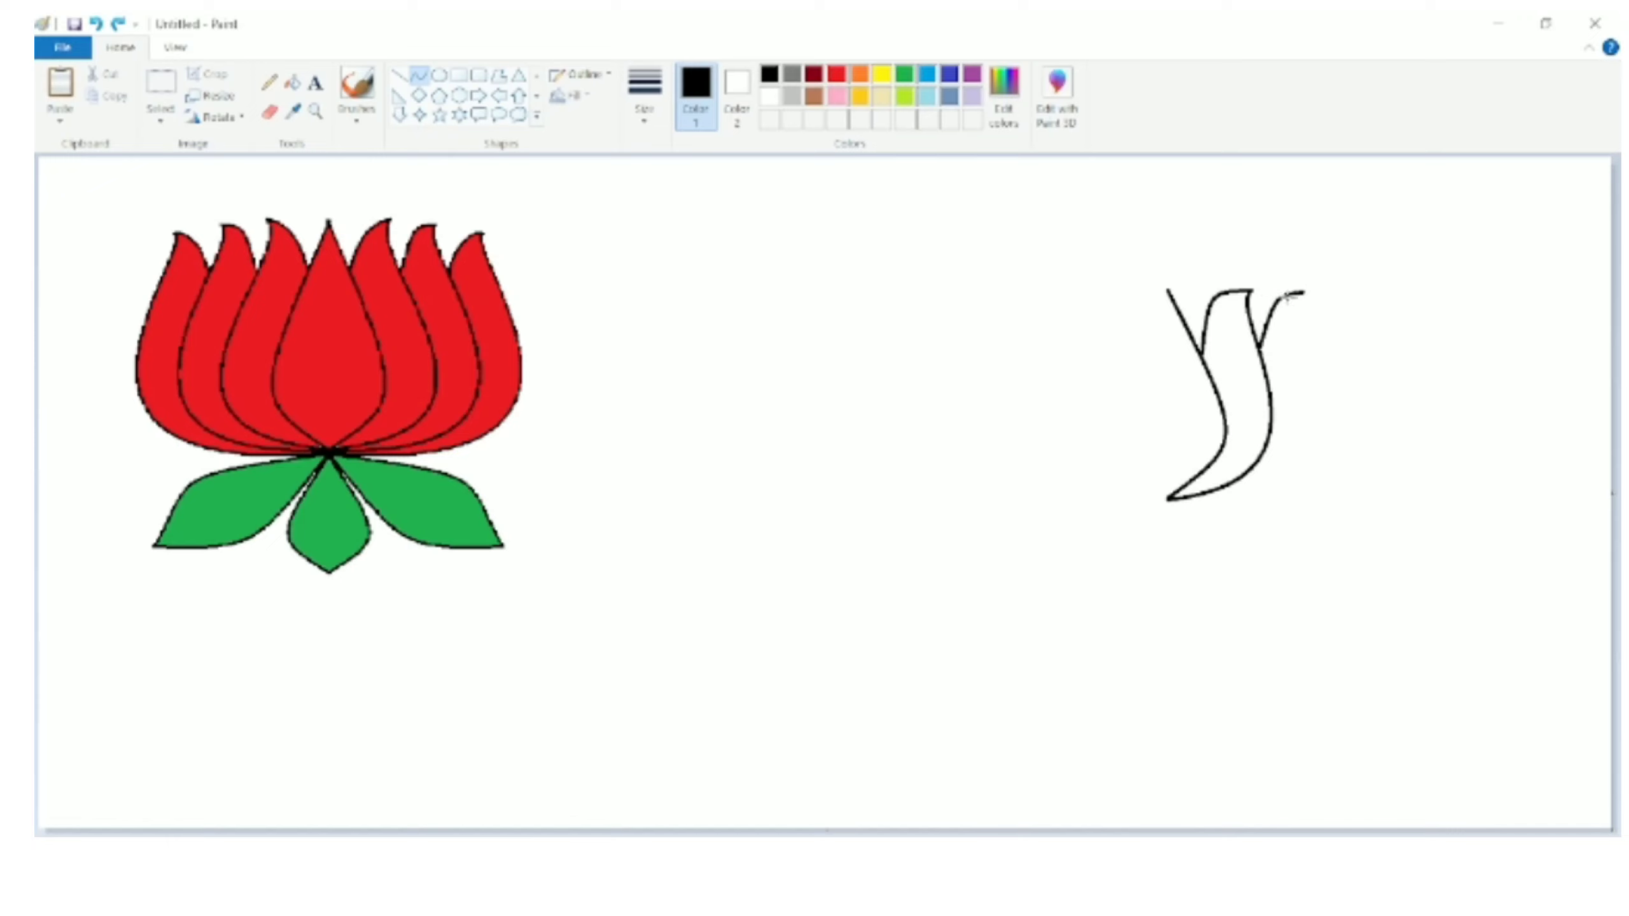
left_click_drag(1279, 303, 1280, 295)
left_click(1297, 261)
left_click_drag(1303, 293, 1166, 504)
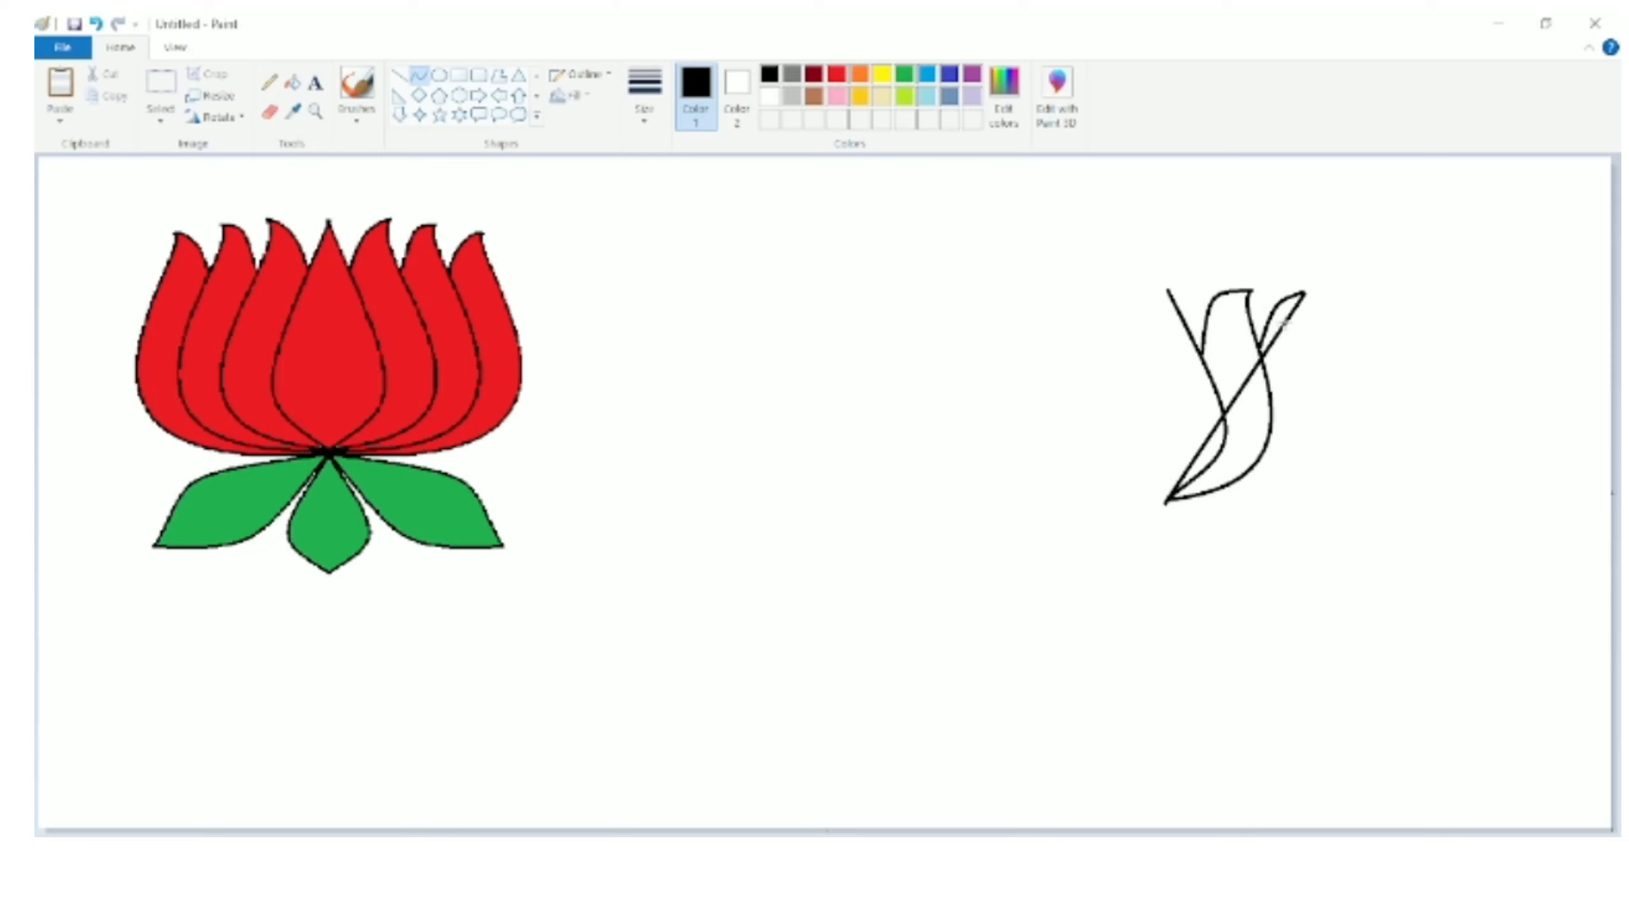
left_click_drag(1290, 314, 1276, 313)
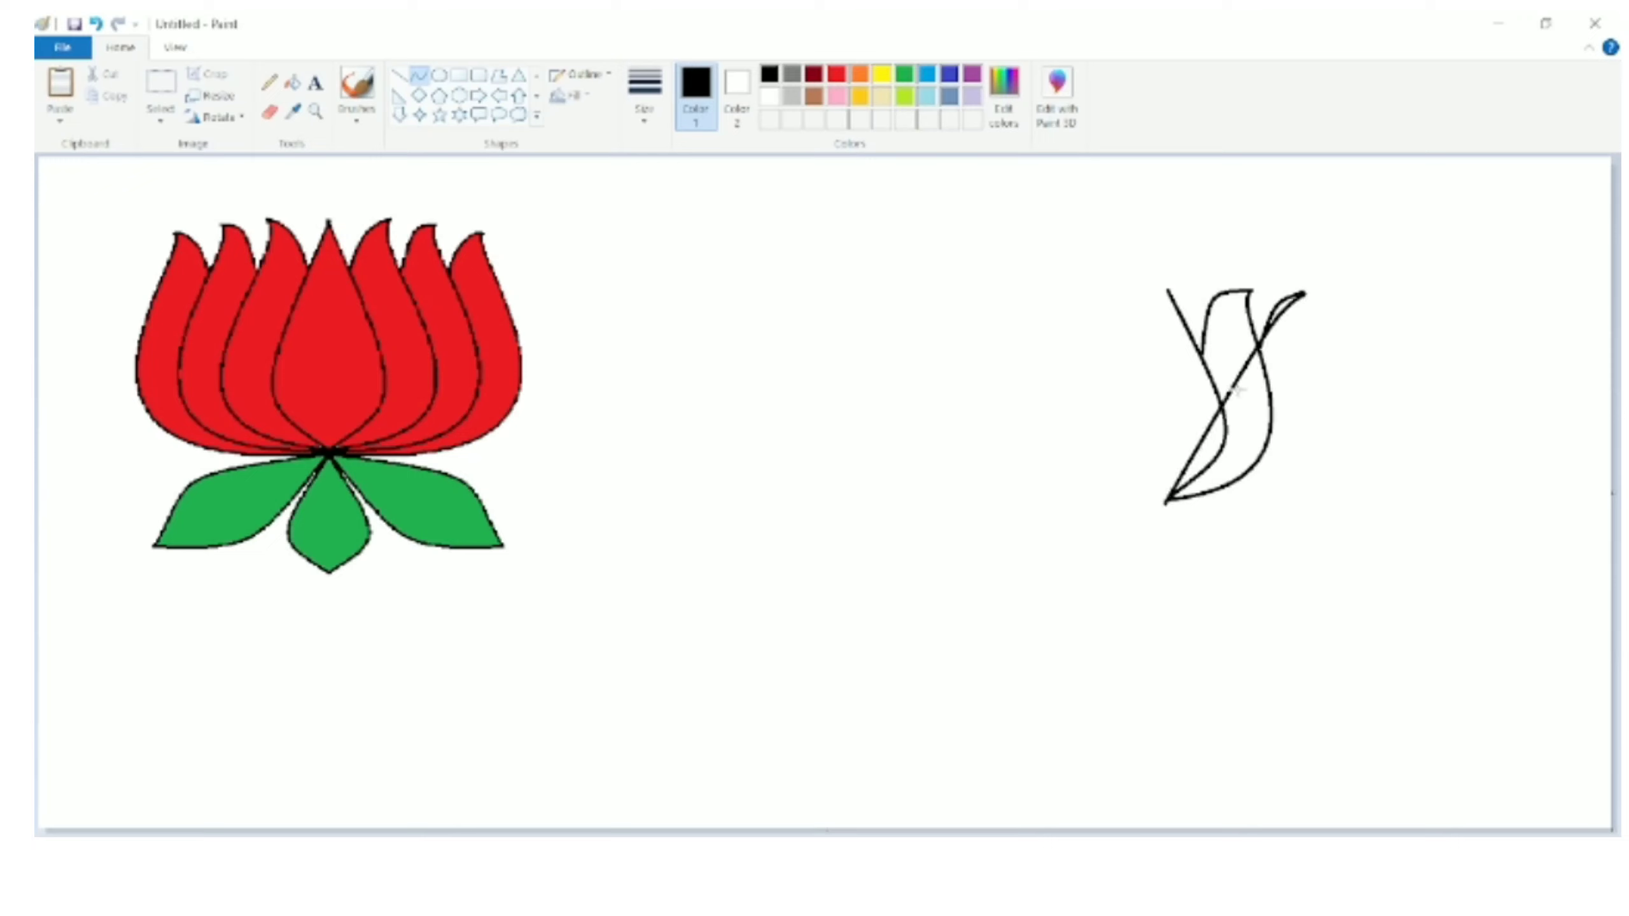
left_click_drag(1206, 439, 1405, 516)
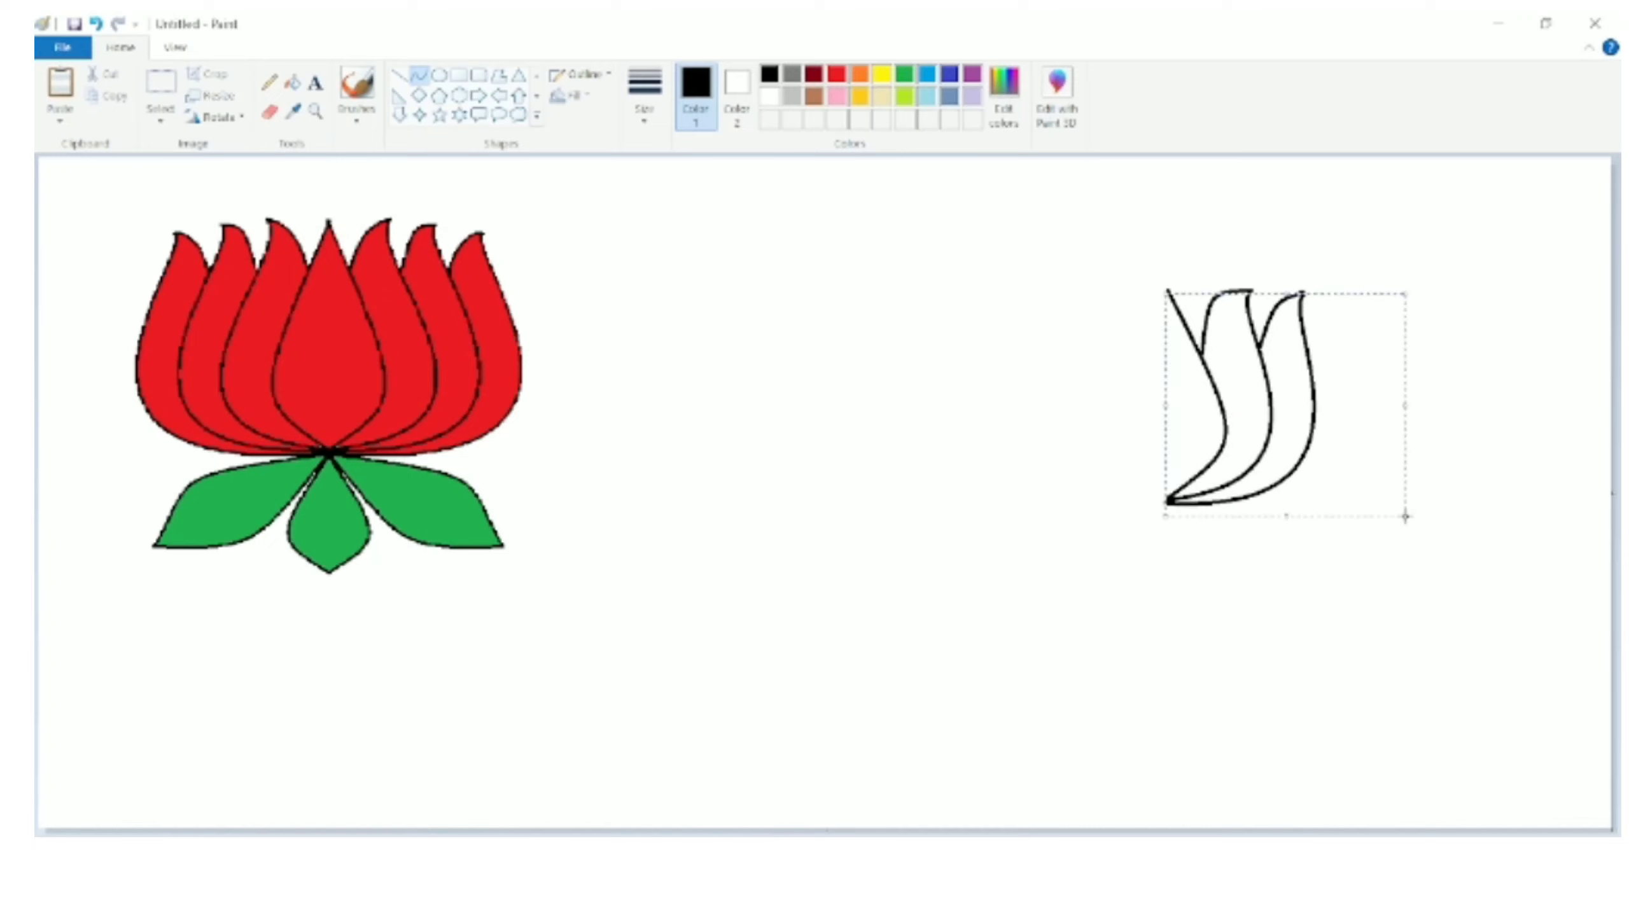
left_click(1106, 555)
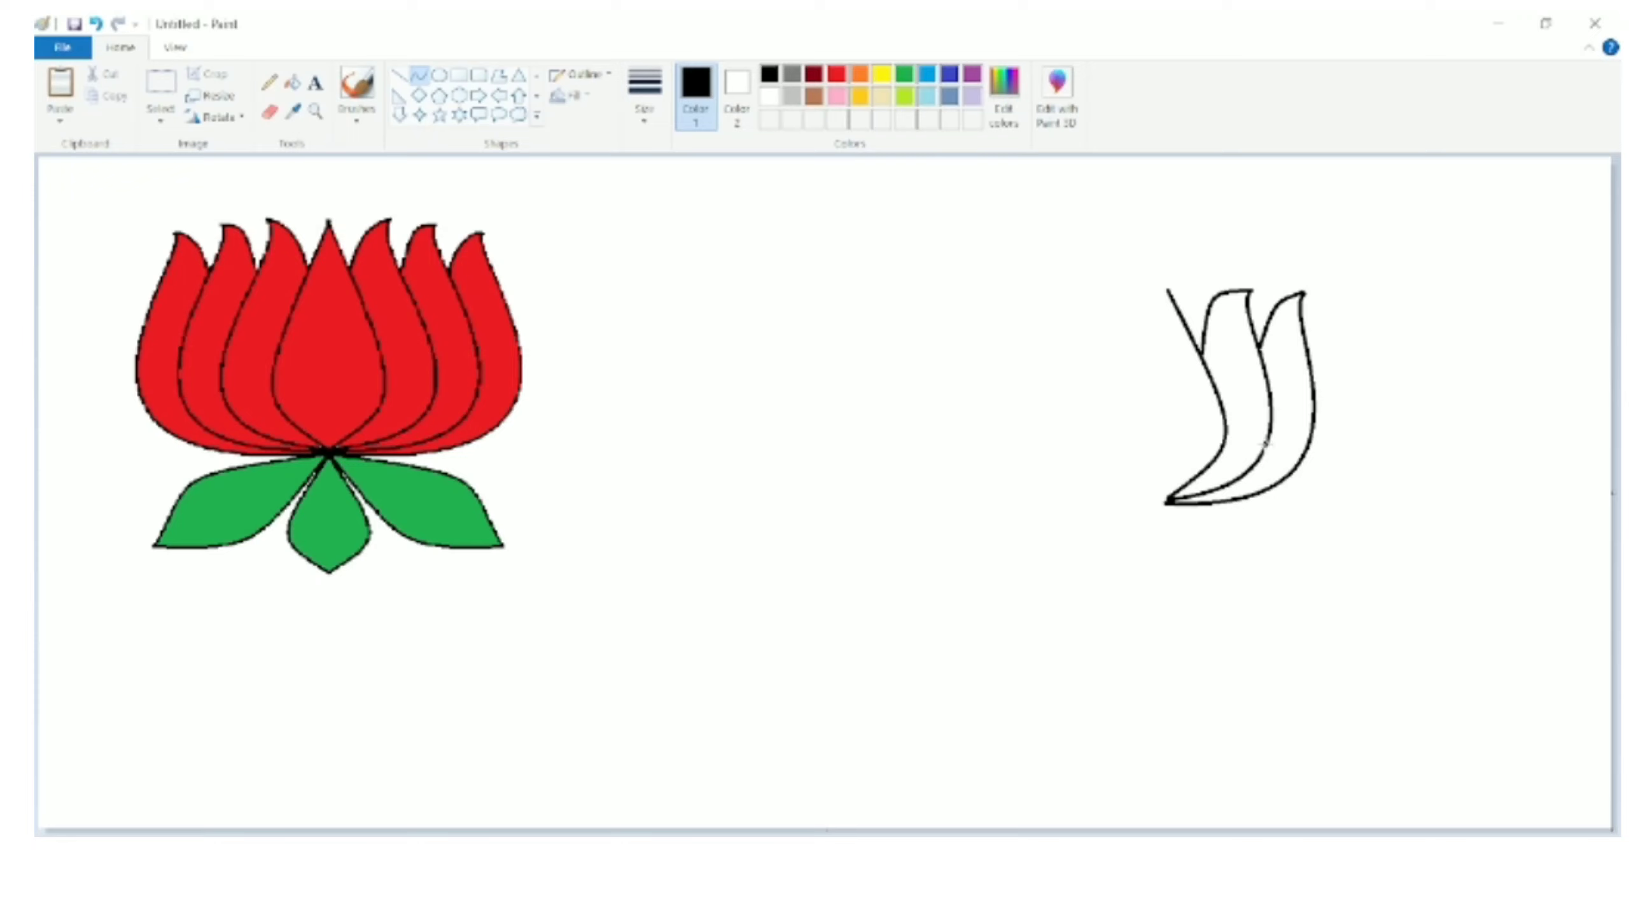
Draw the third, outermost side petal with curves from the second petal's edge to a pointed tip and down to the base.
left_click_drag(1309, 358, 1326, 294)
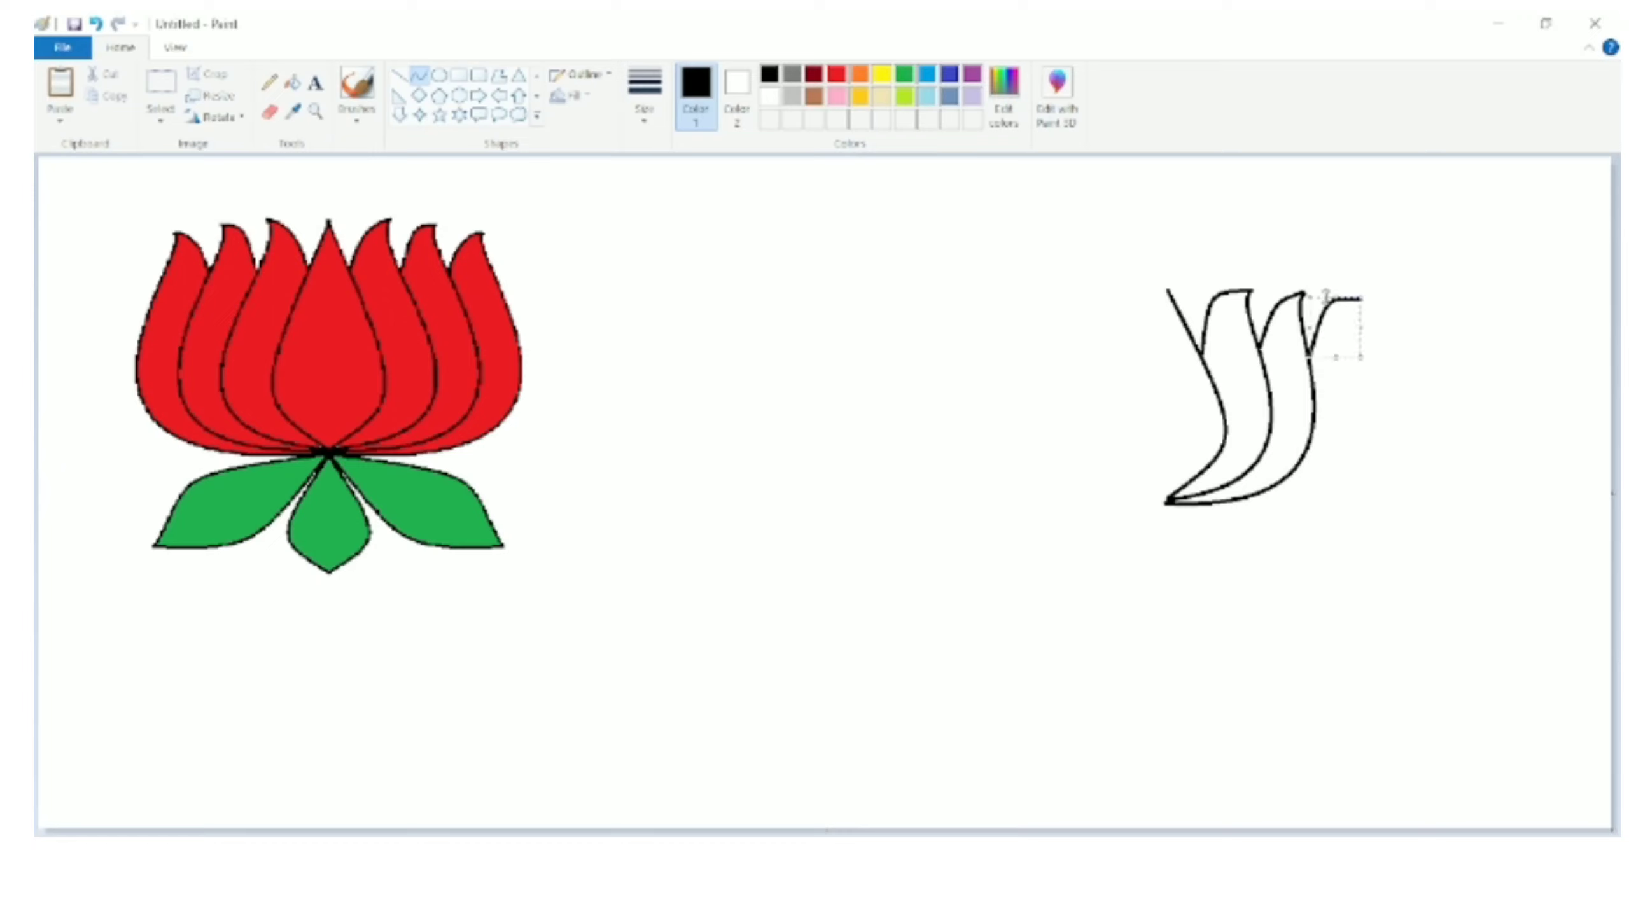
left_click(1399, 295)
left_click_drag(1363, 299, 1165, 503)
left_click_drag(1354, 315, 1328, 311)
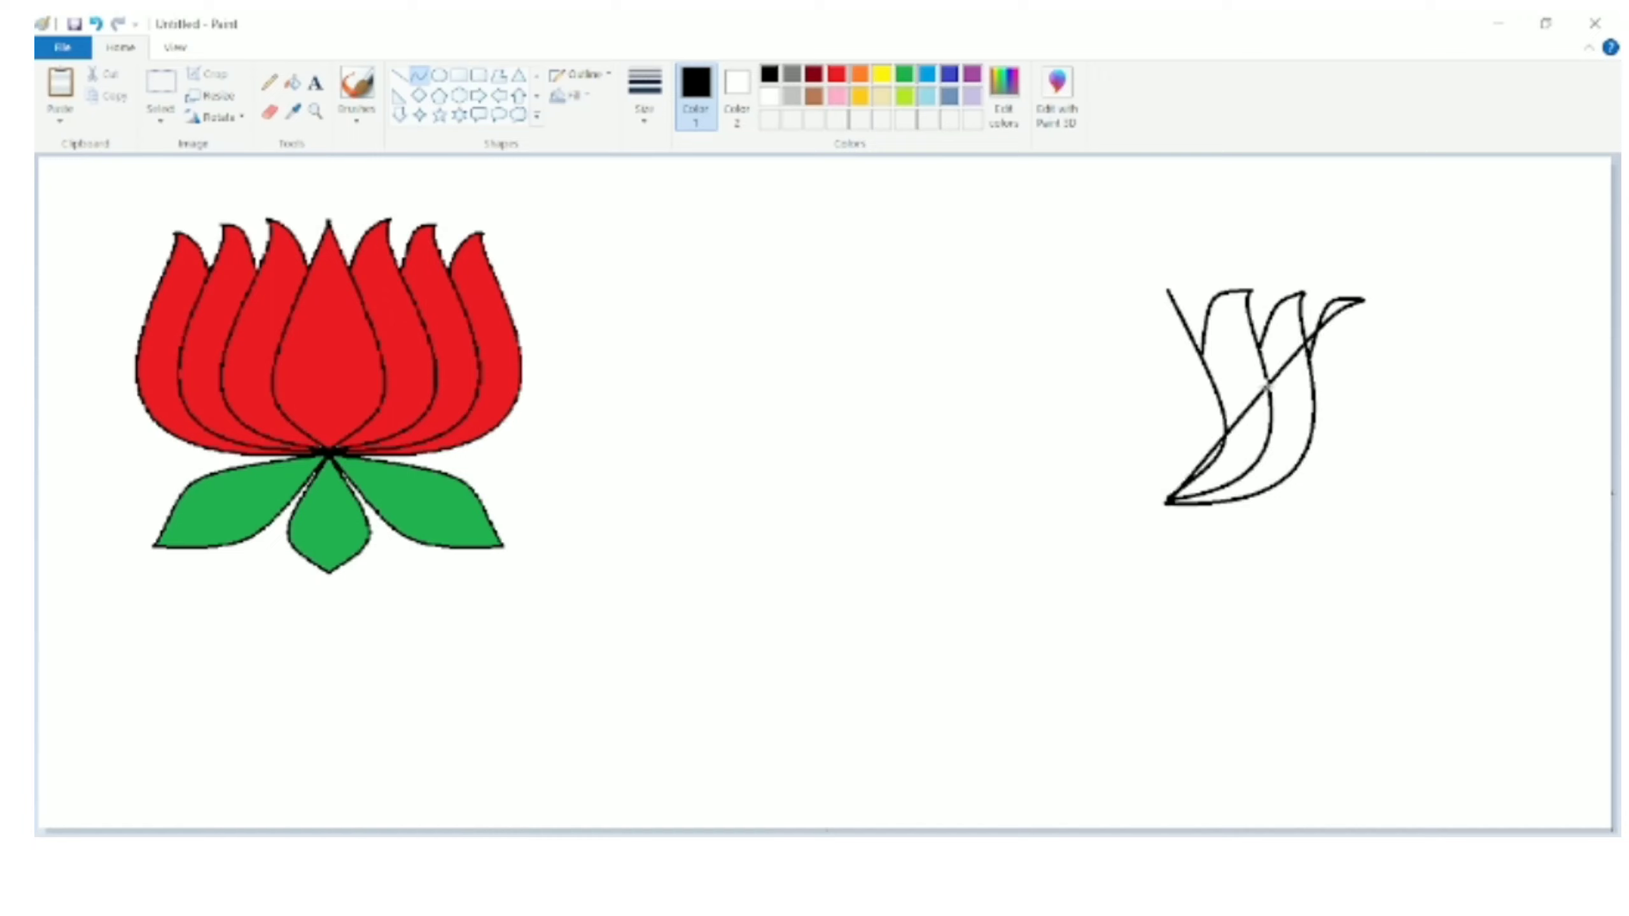
left_click_drag(1253, 401, 1447, 545)
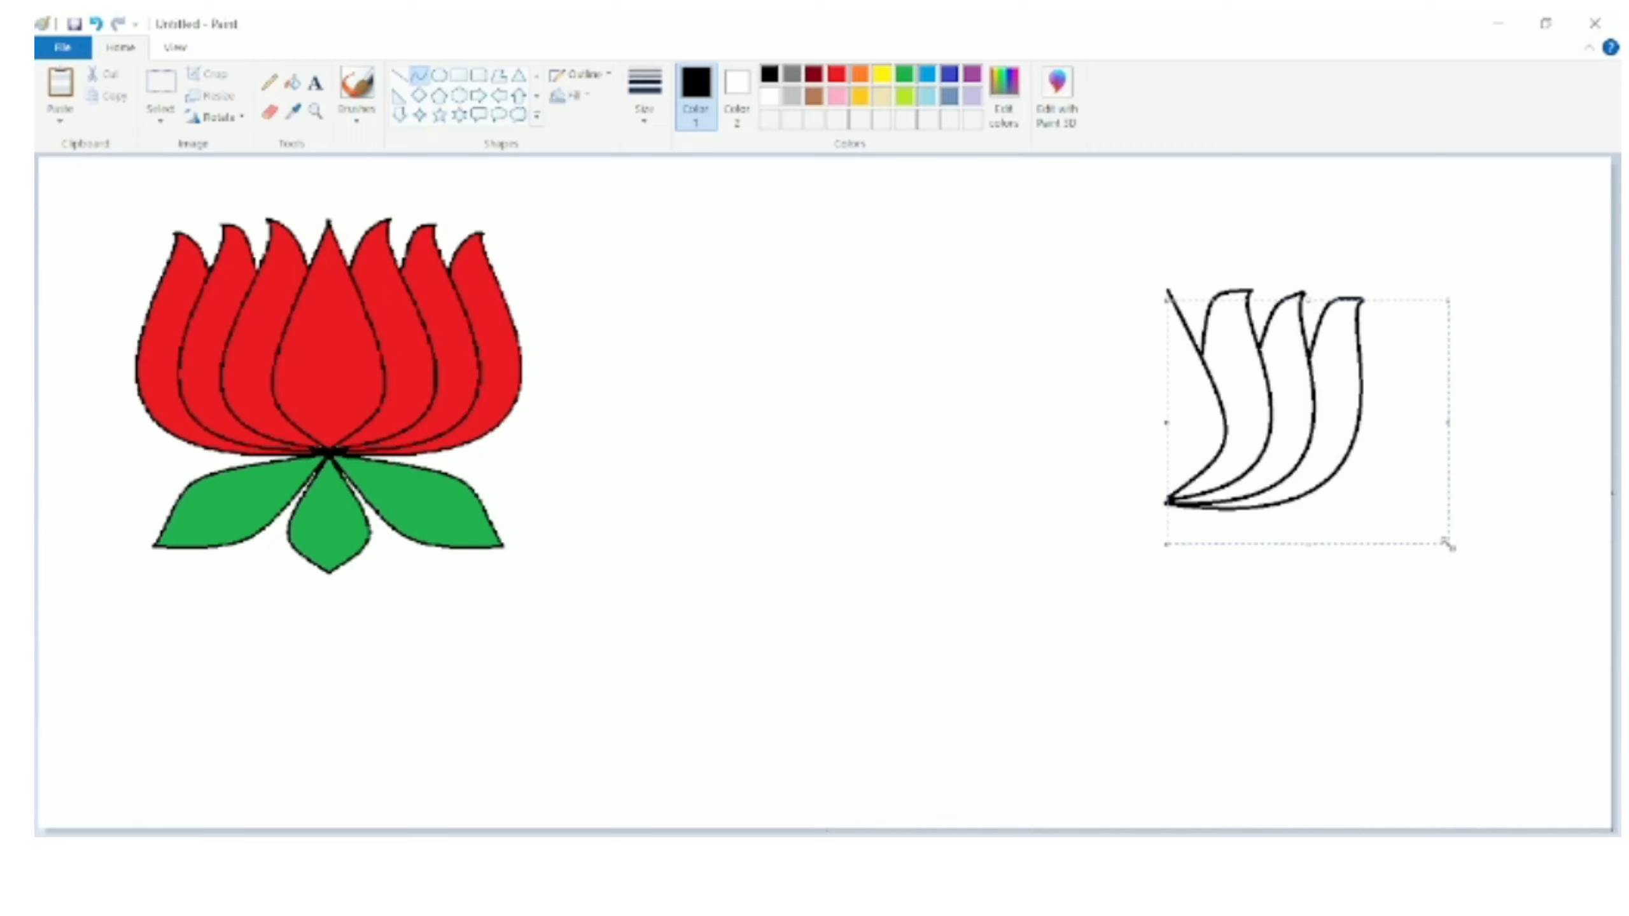
left_click(1243, 621)
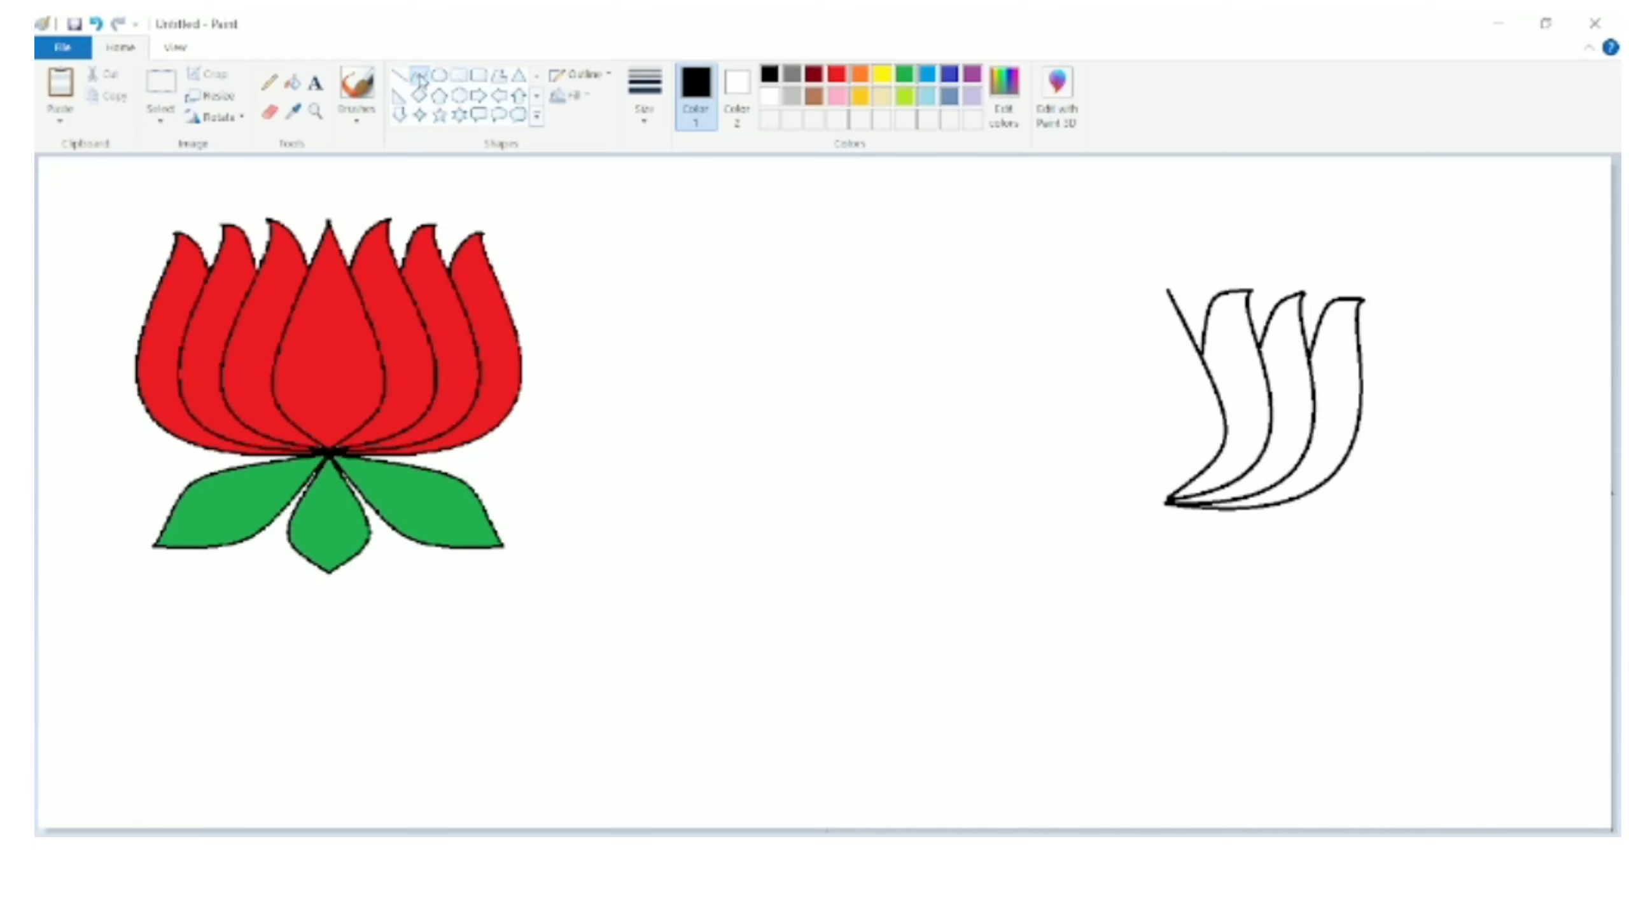
Draw the right half of the central leaf and a complete side leaf with curves below the flower's base point.
left_click_drag(1166, 504, 1197, 569)
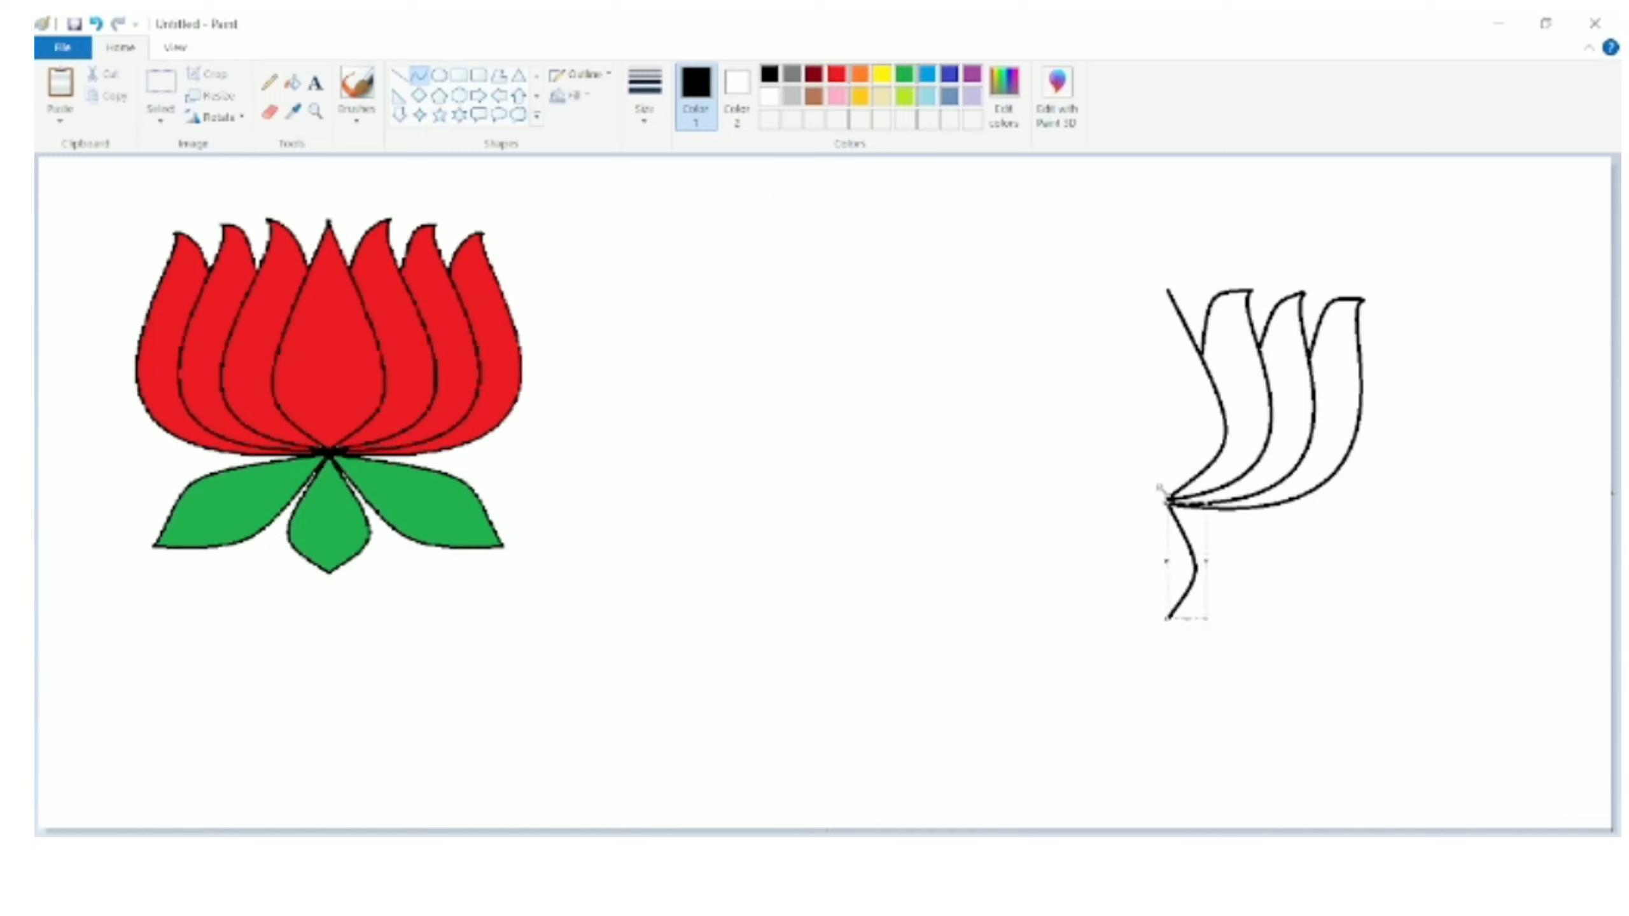
left_click(1368, 528)
mouse_move(1167, 503)
left_mouse_down()
mouse_move(1357, 554)
mouse_move(1362, 580)
mouse_move(1327, 530)
left_mouse_up()
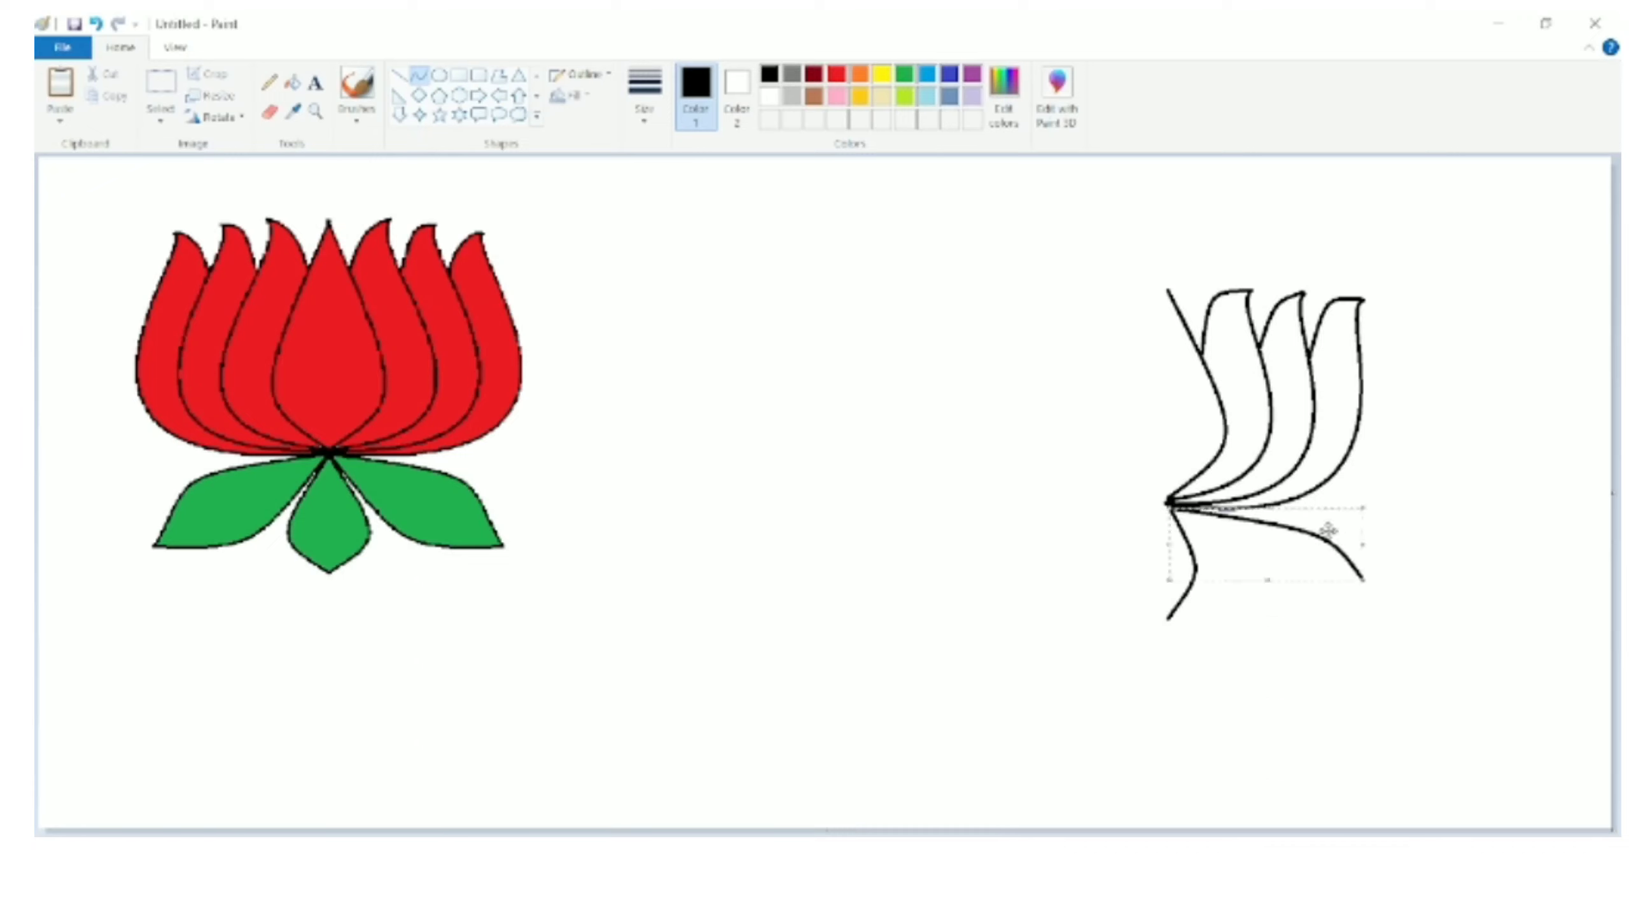
left_click(1127, 513)
left_click_drag(1173, 510, 1276, 602)
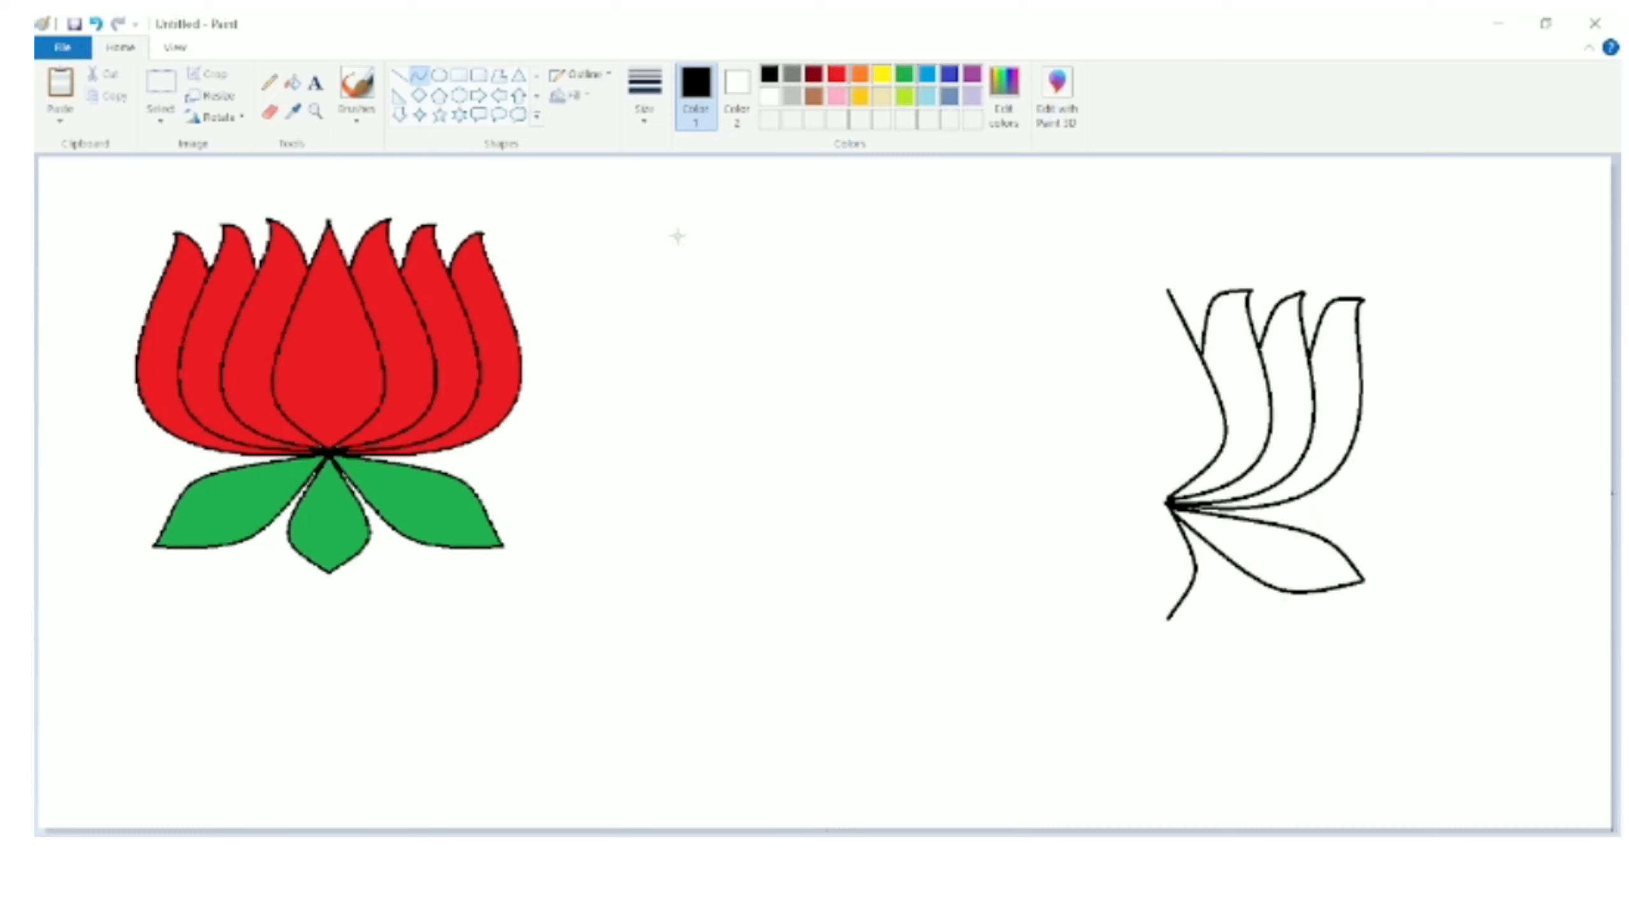
Select the drawn half of the lotus, then paste a copy and place it beside the original half.
left_click(160, 96)
left_click_drag(1113, 247, 1448, 713)
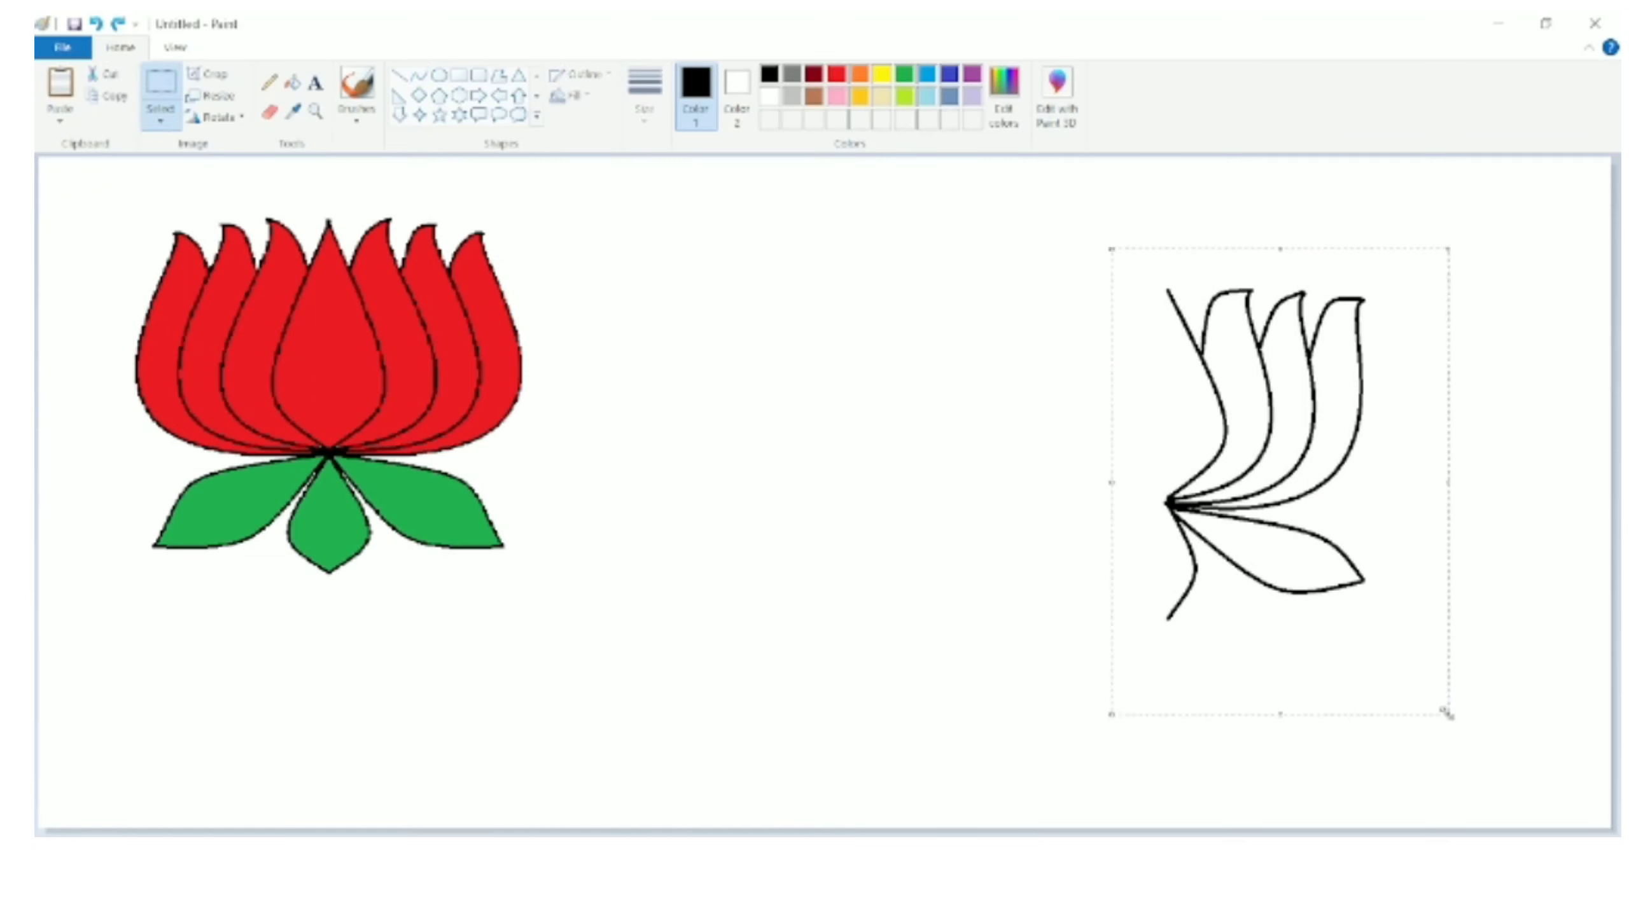
key("ctrl+c")
key("ctrl+v")
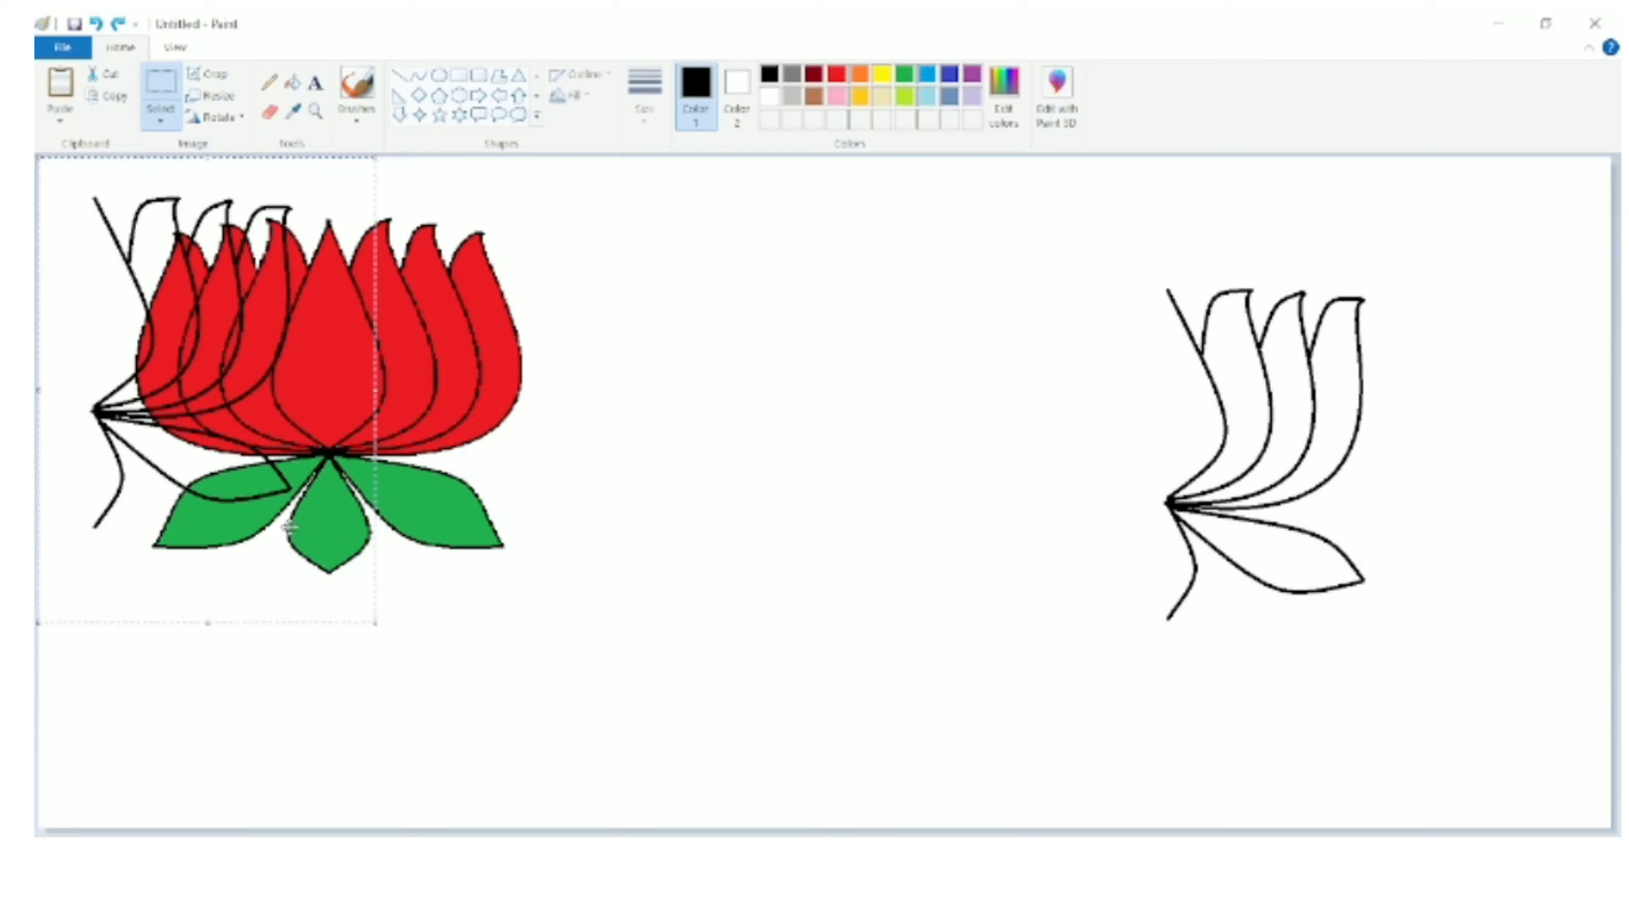
mouse_move(285, 523)
left_mouse_down()
mouse_move(502, 618)
mouse_move(1152, 611)
mouse_move(1091, 608)
left_mouse_up()
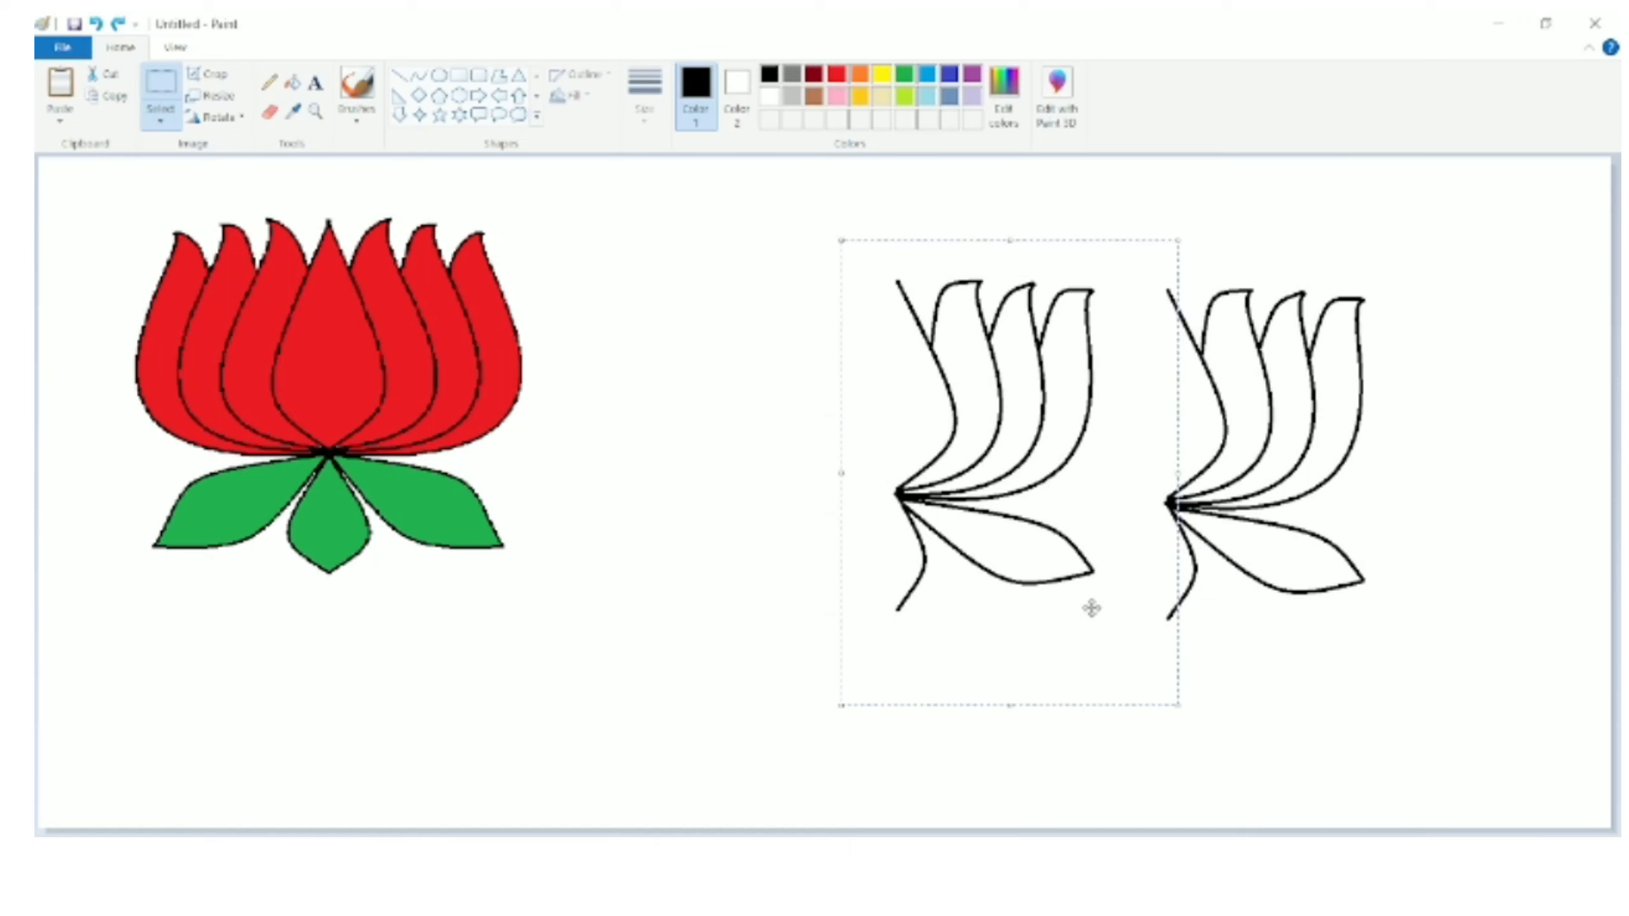
Flip the copied half horizontally and move it against the original half so the central petal and leaf outlines close.
left_click(218, 121)
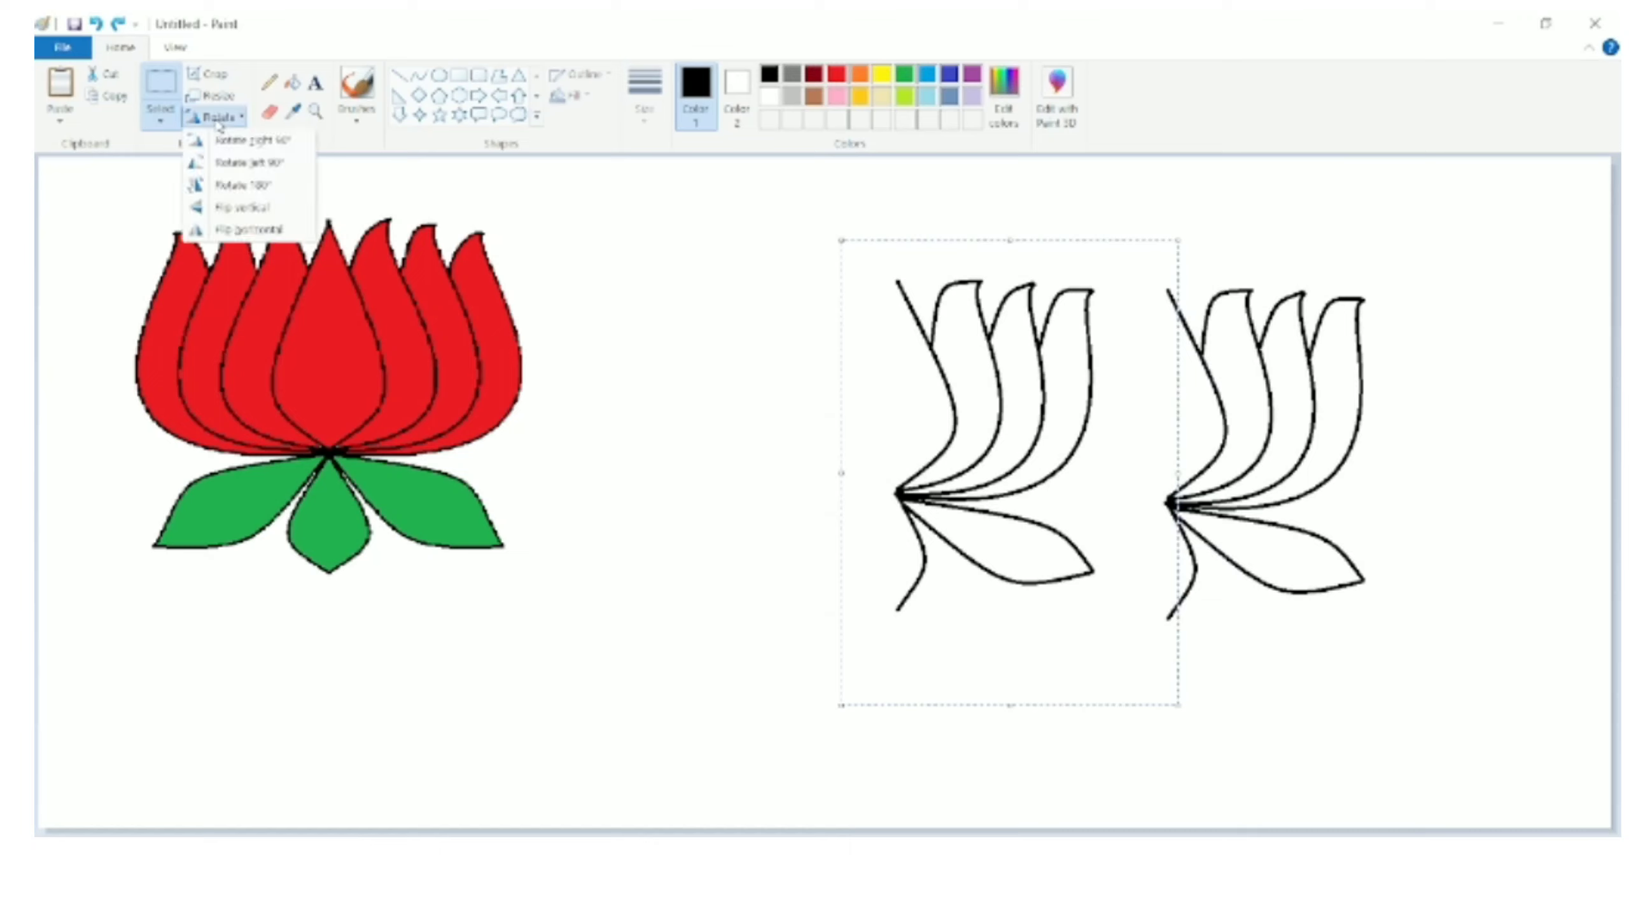
left_click(243, 229)
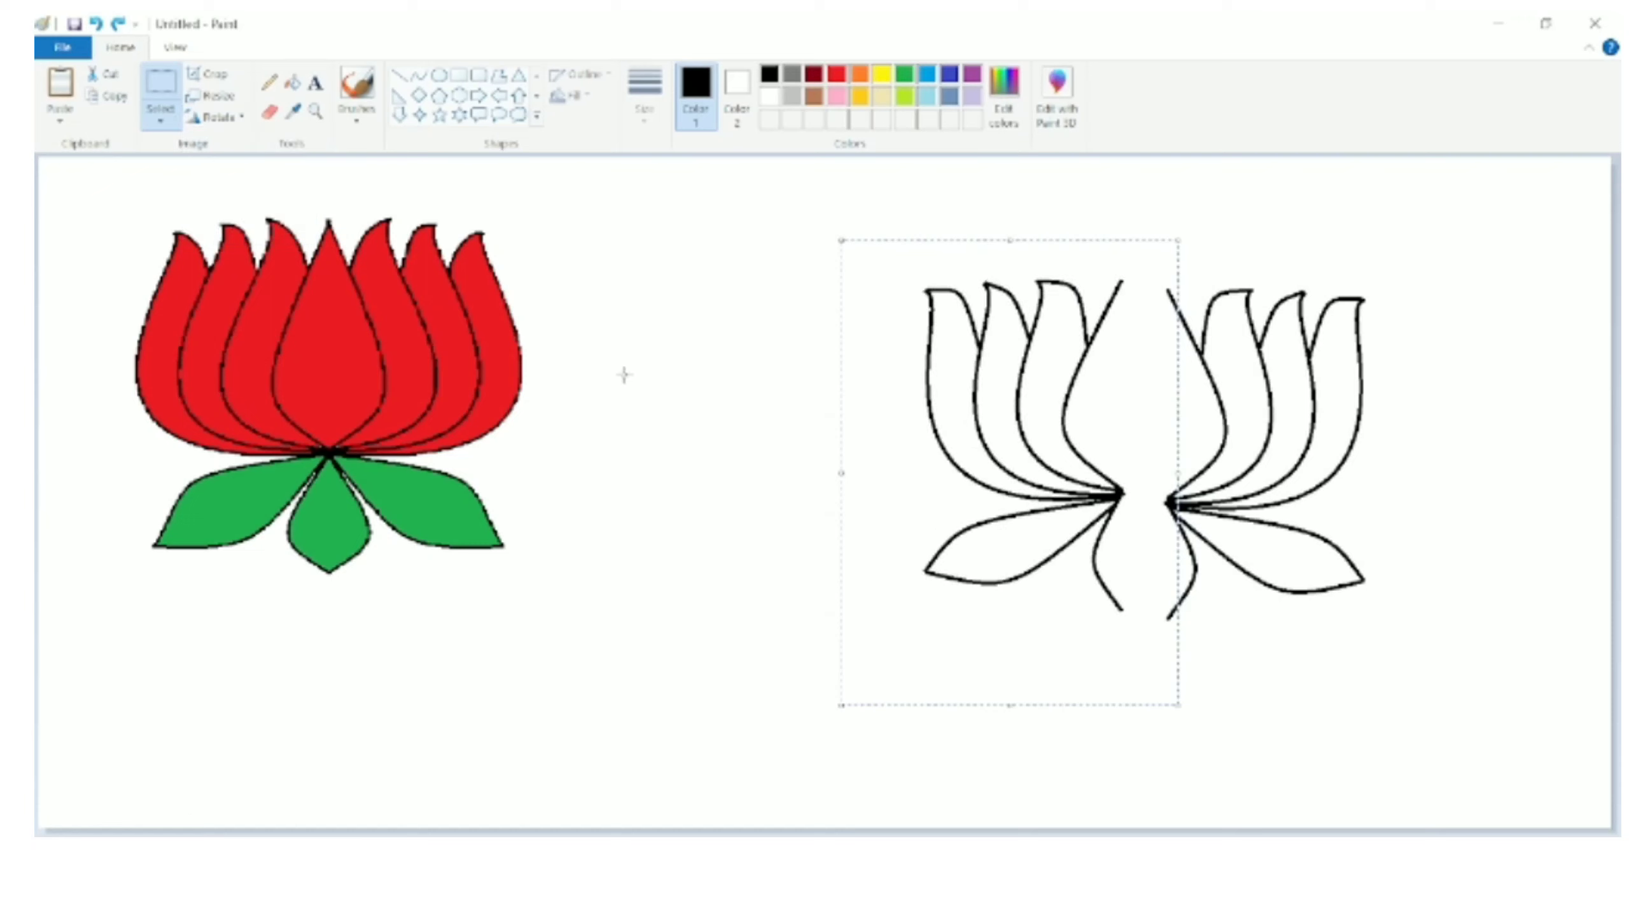
left_click_drag(1011, 444, 1059, 455)
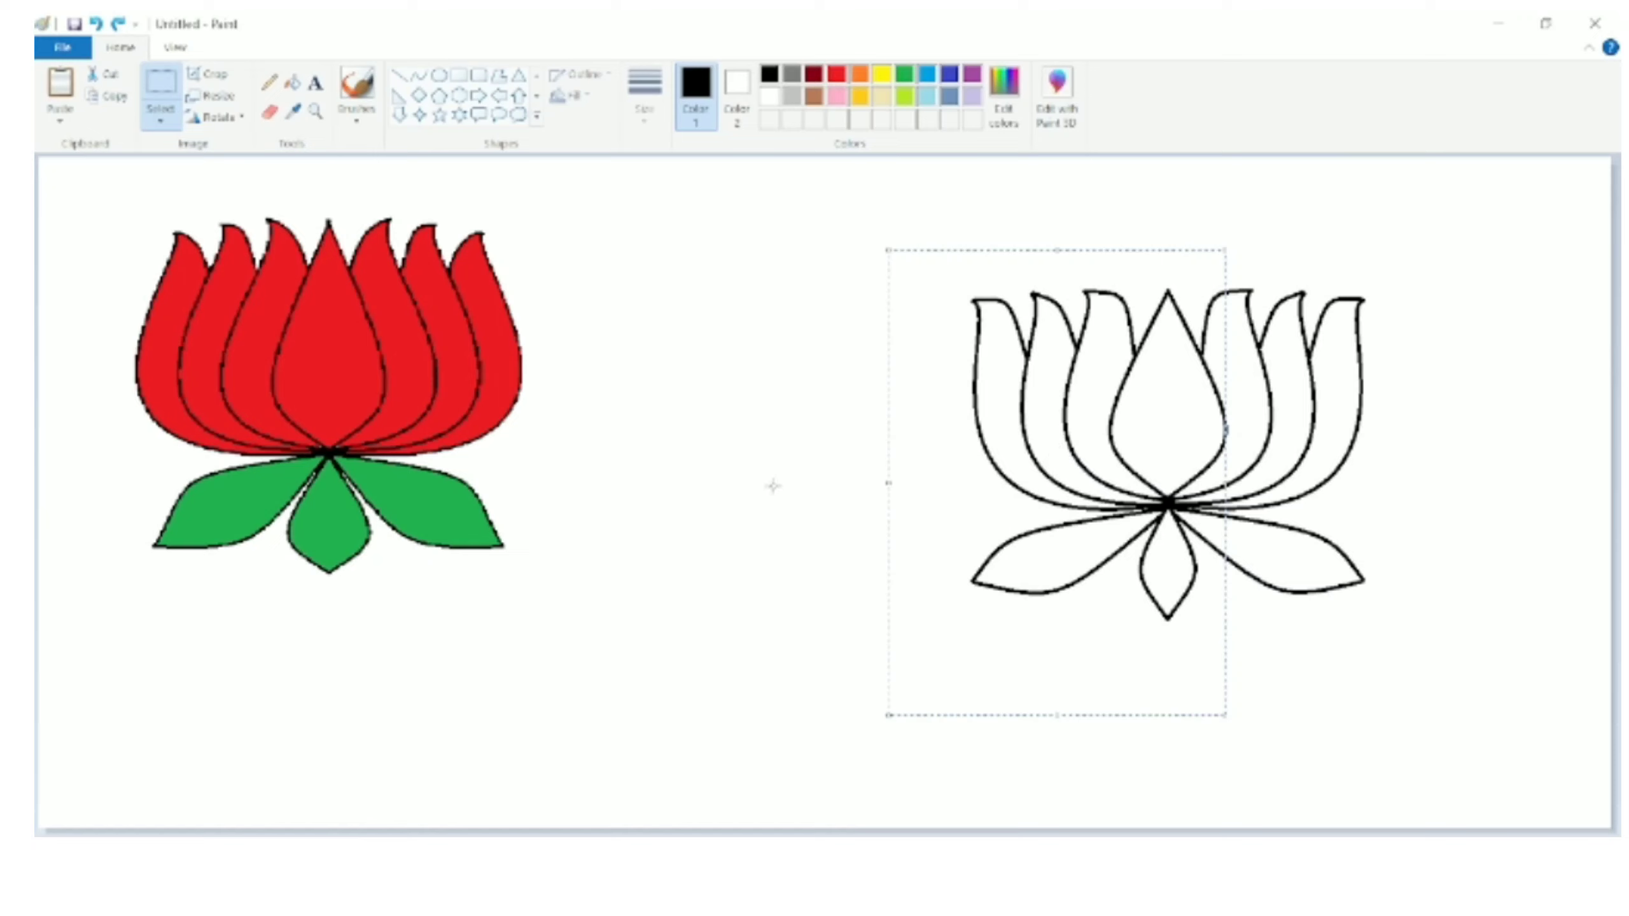
Turn off transparent selection for the flipped half and turn it back on.
left_click(173, 127)
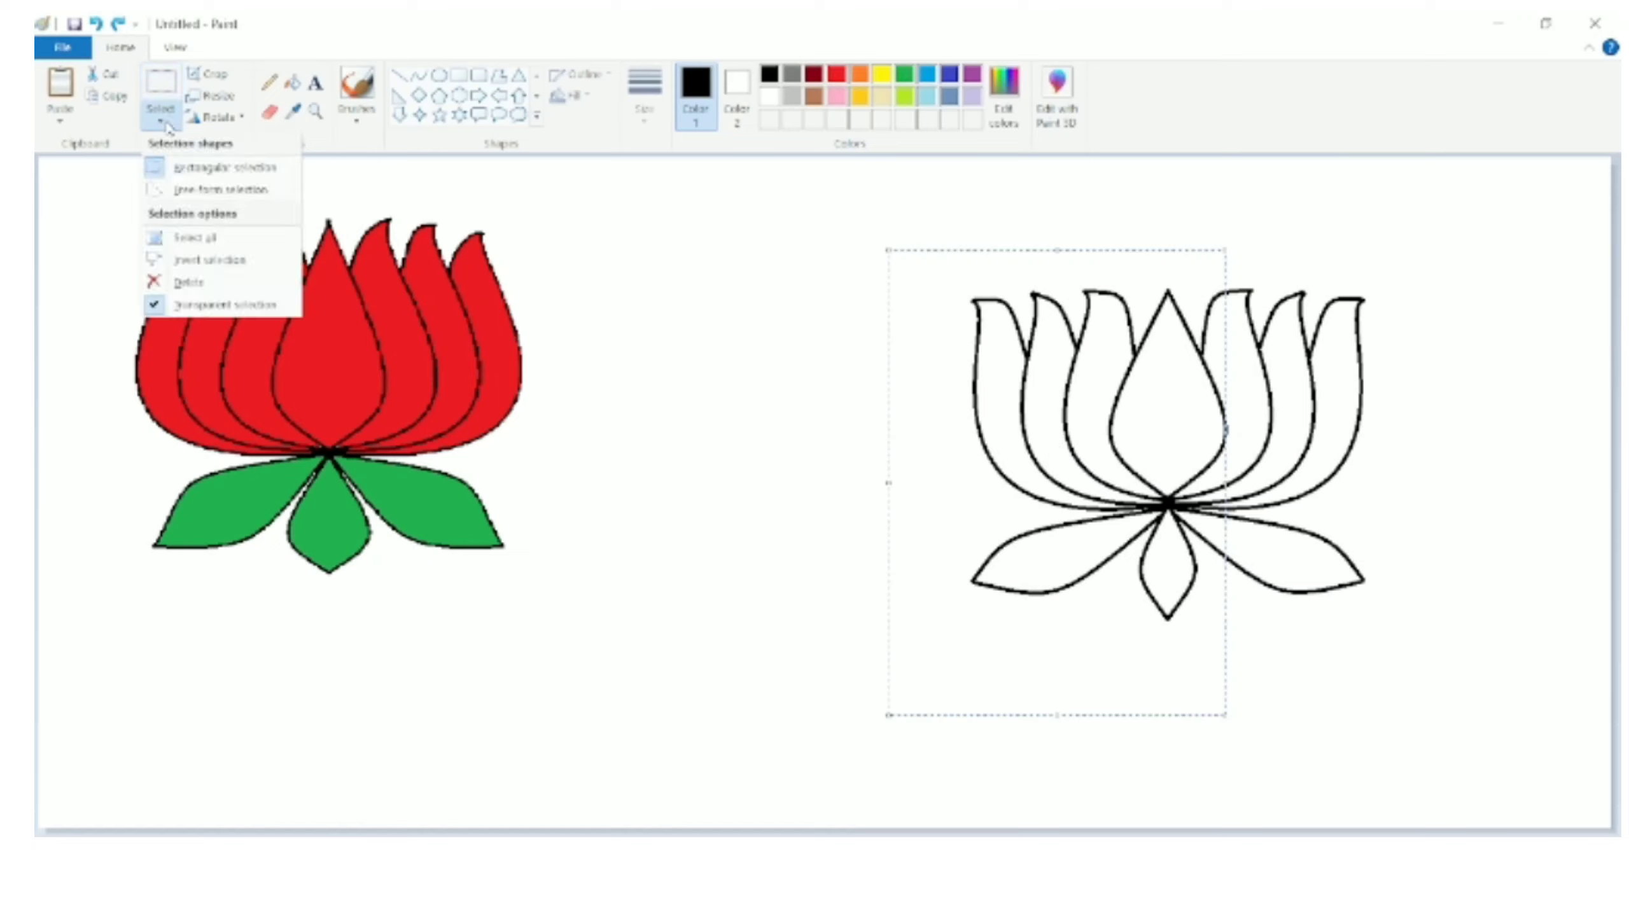
left_click(212, 311)
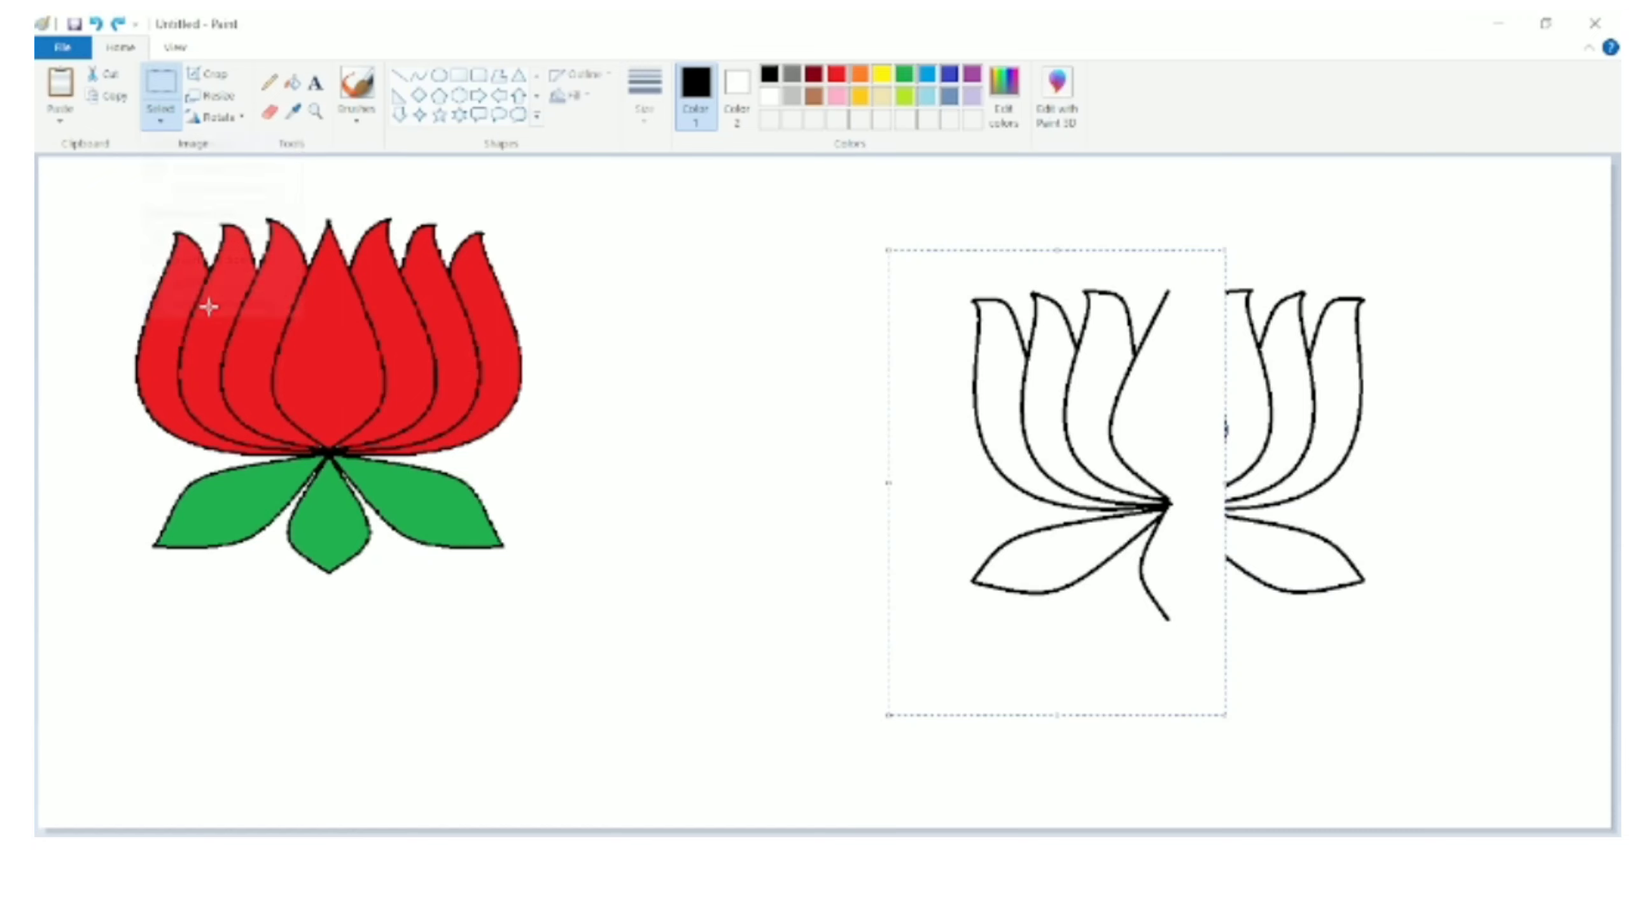
left_click(162, 123)
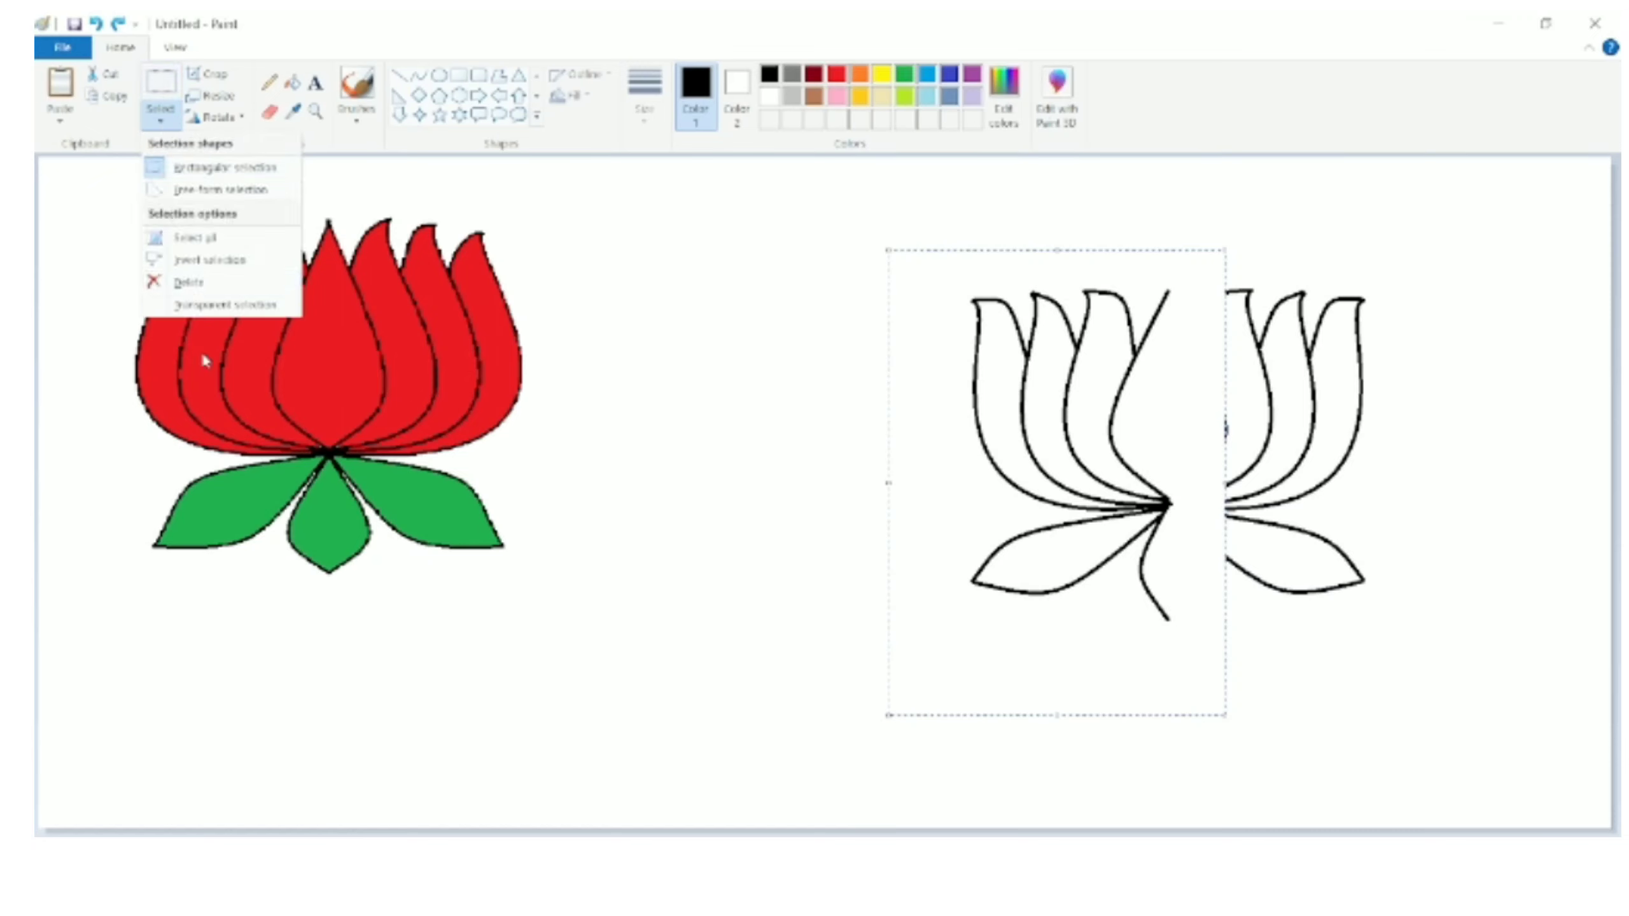
left_click(227, 306)
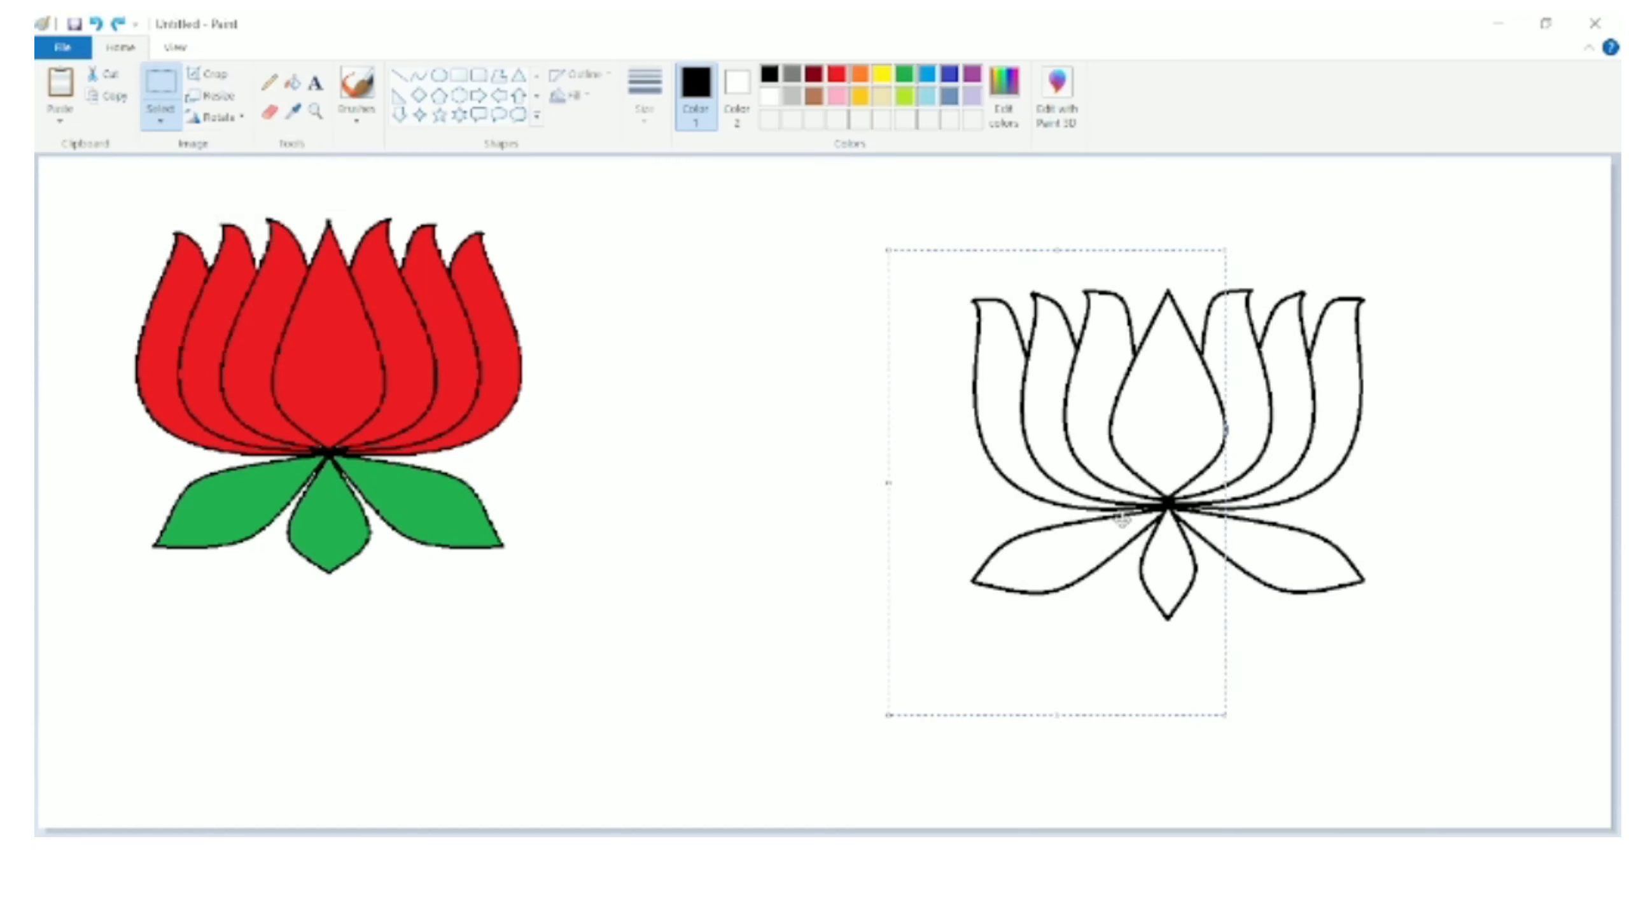
Deselect the flipped half and fill all seven petals of the new lotus with red.
left_click(1472, 423)
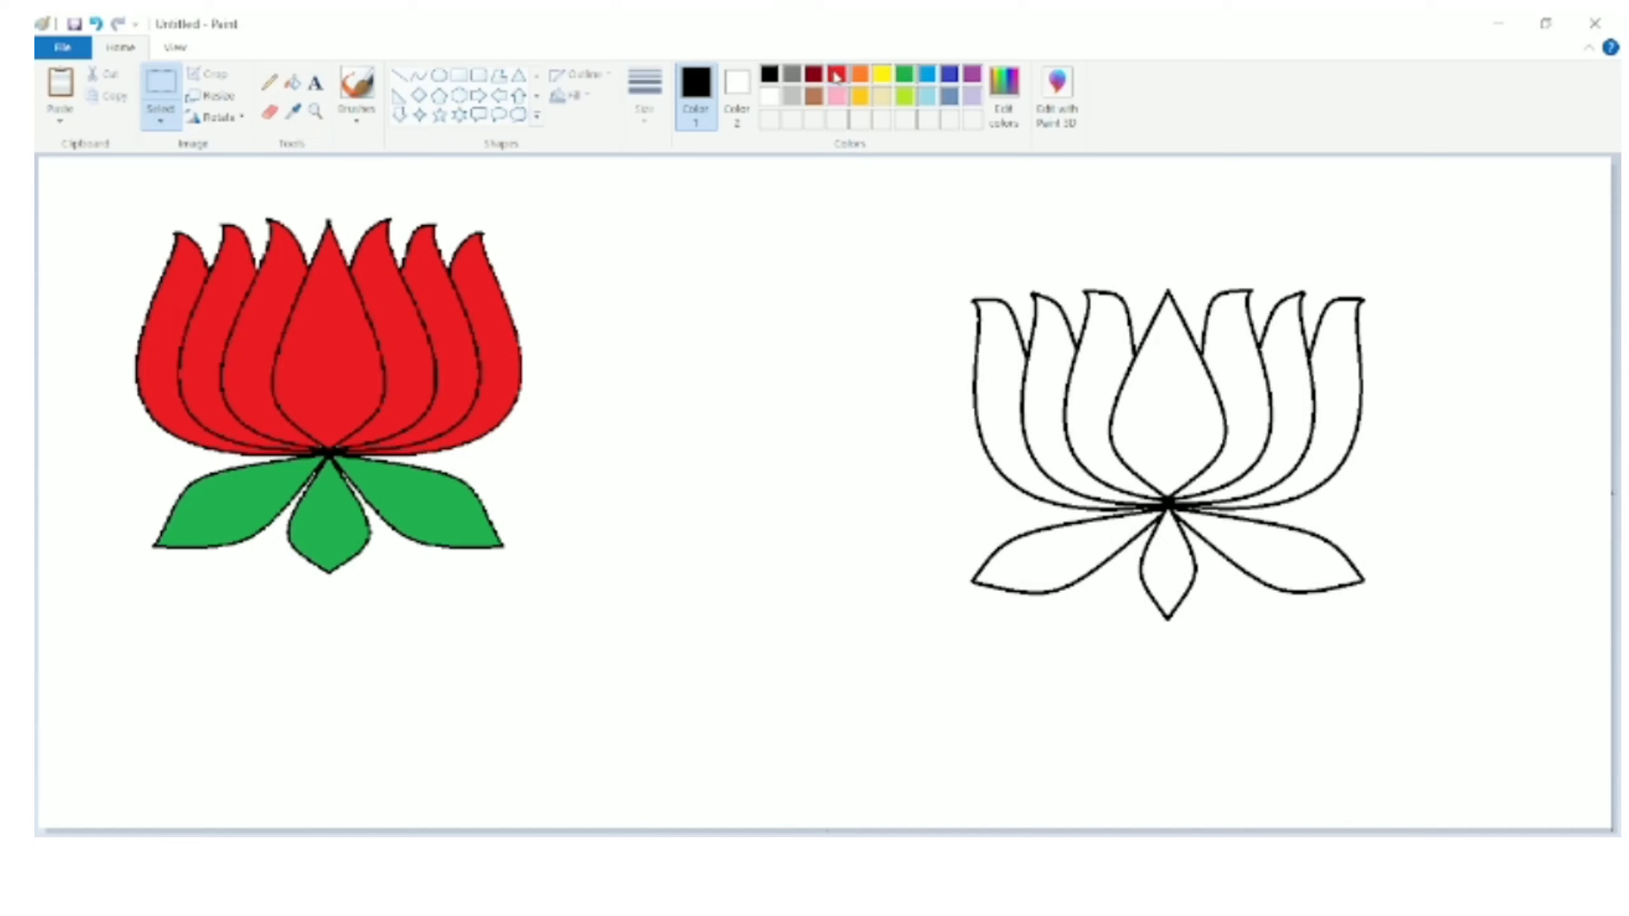
left_click(838, 75)
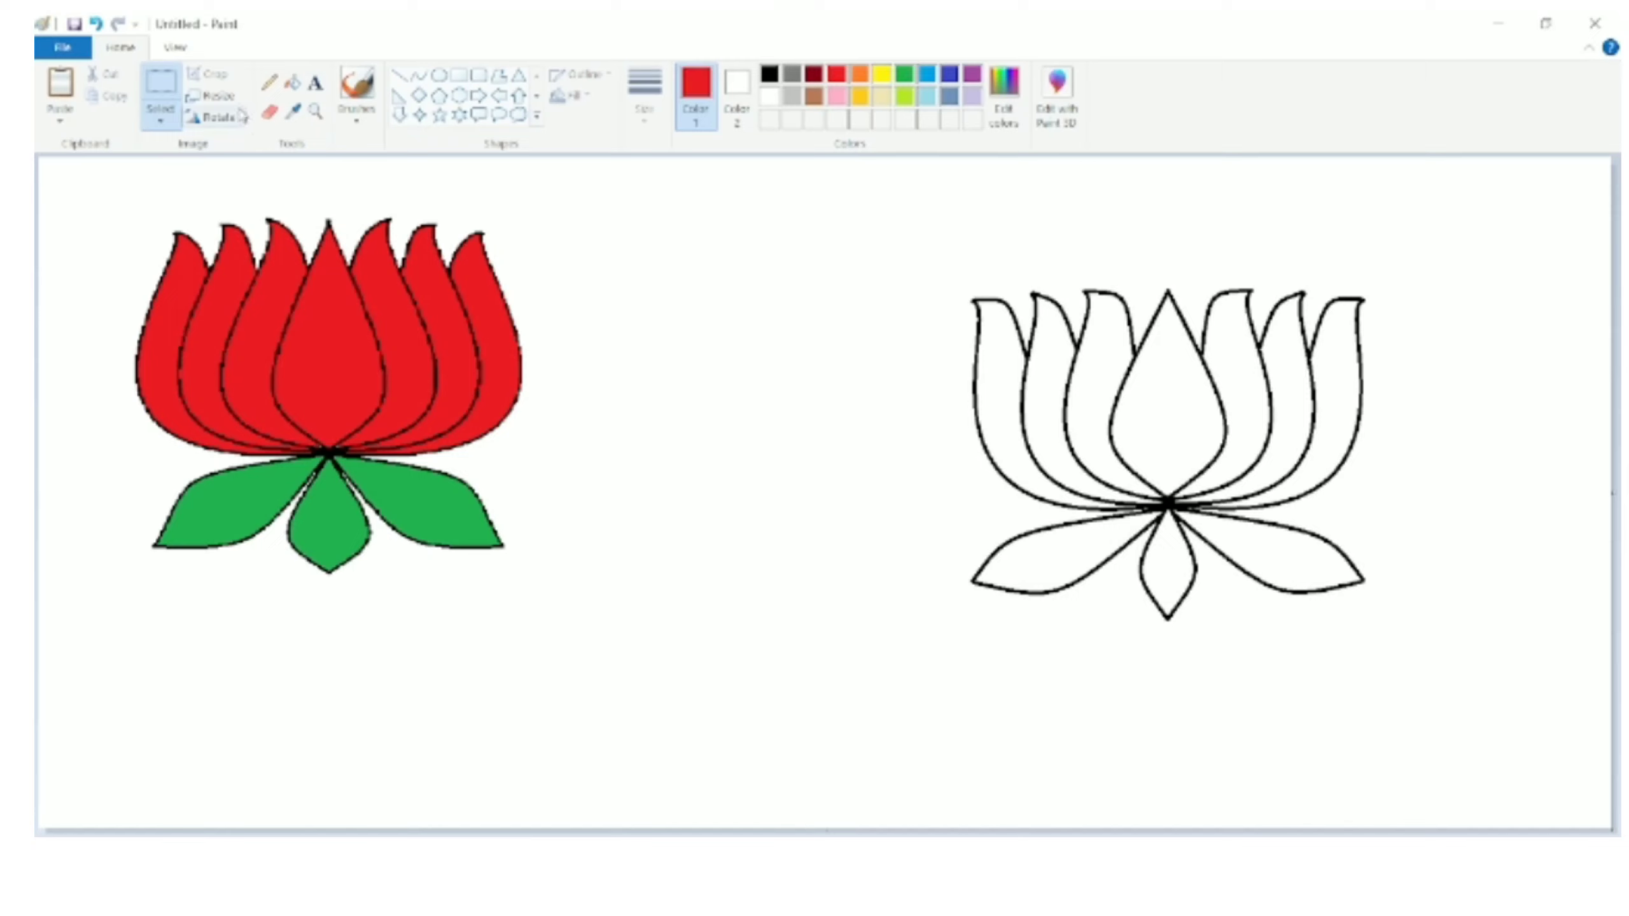
left_click(293, 82)
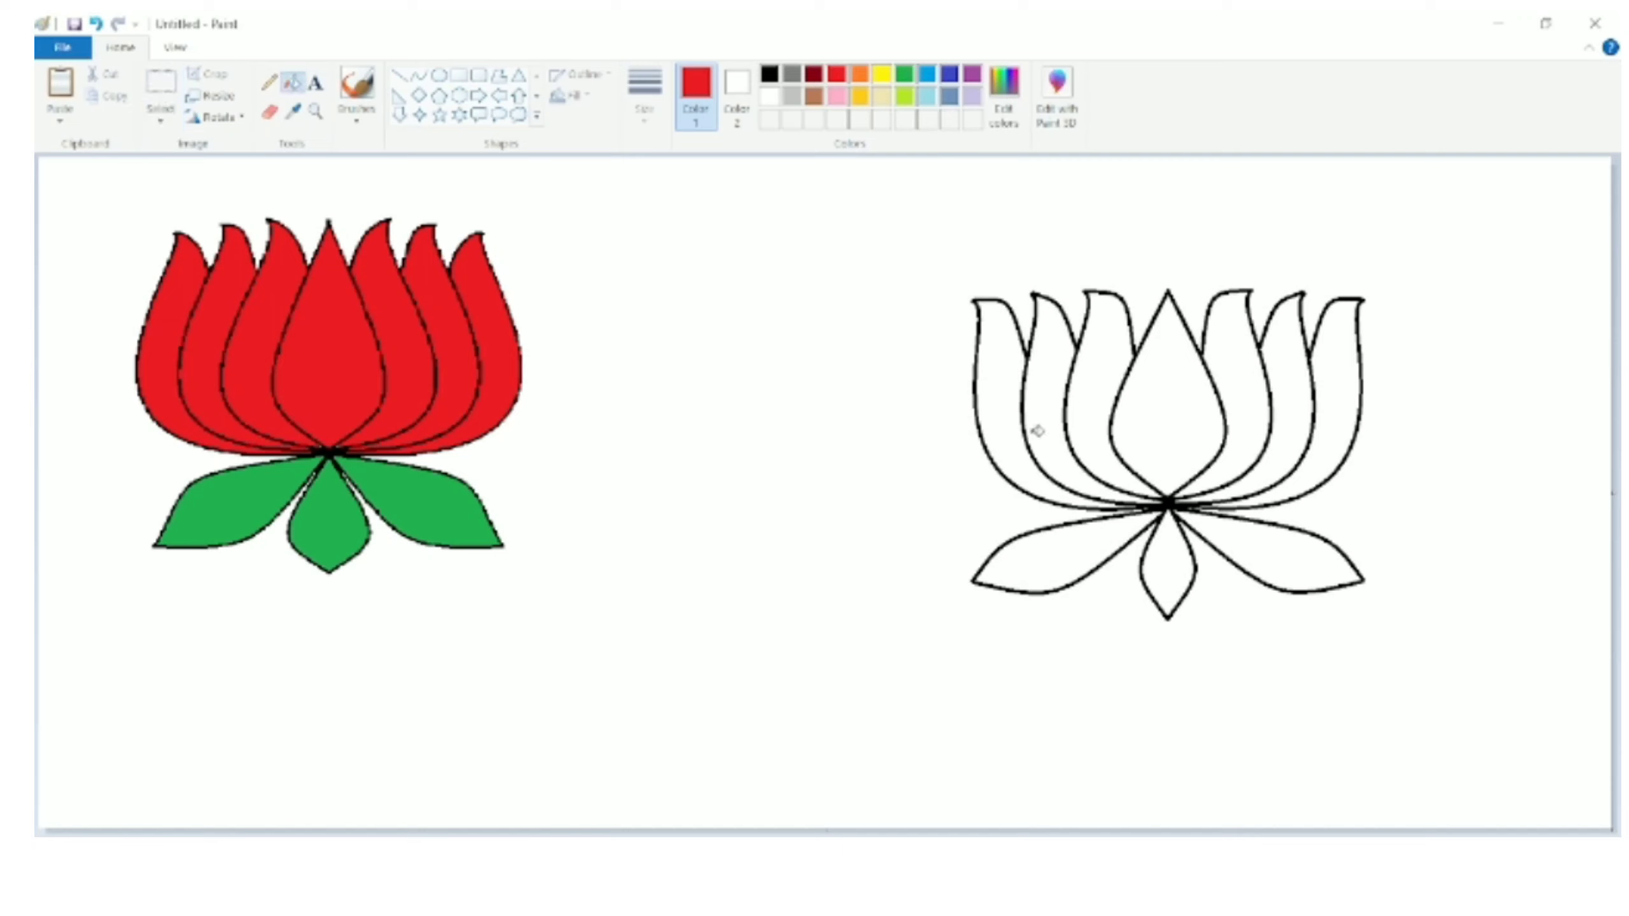
left_click(1011, 421)
left_click(1049, 416)
left_click(1090, 413)
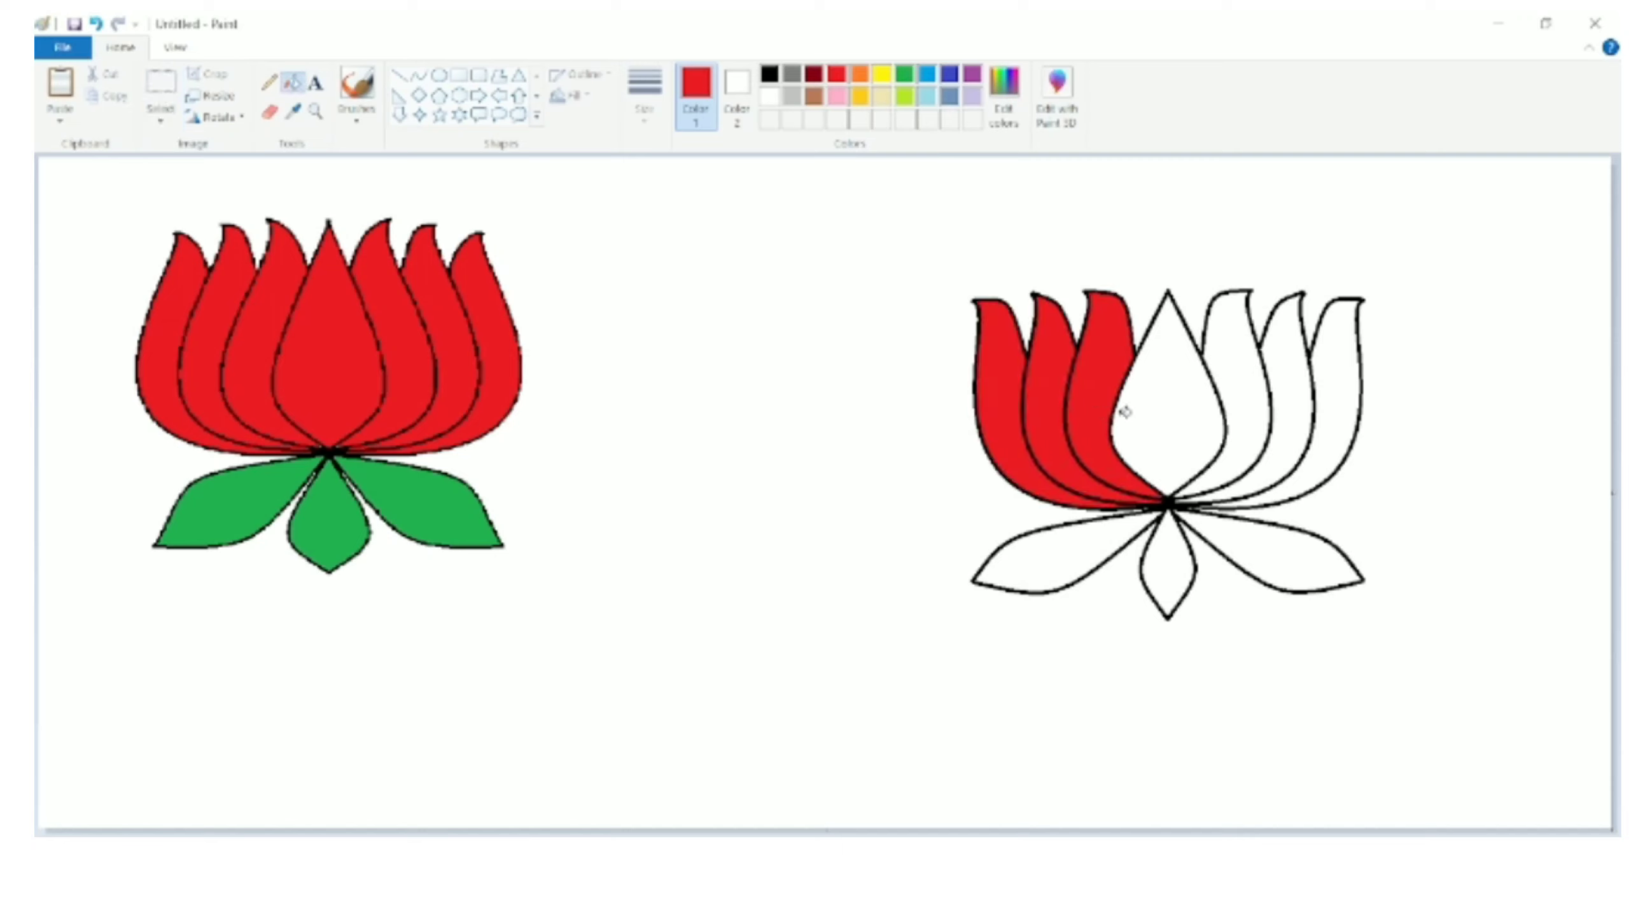
left_click(1149, 411)
left_click(1241, 387)
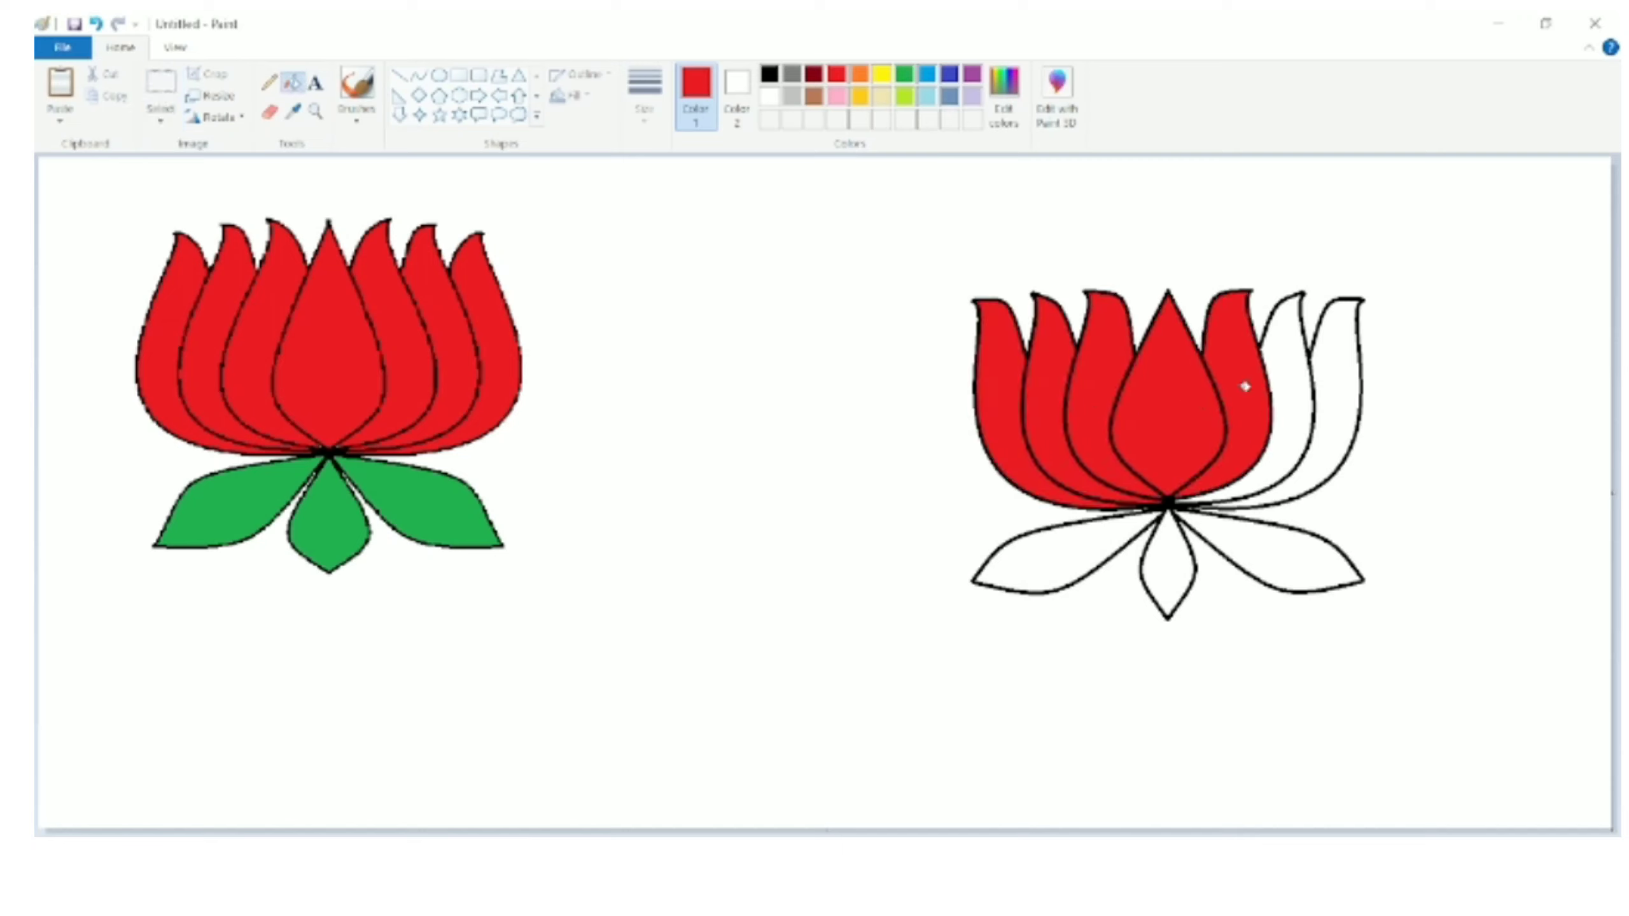
left_click(1292, 387)
left_click(1337, 387)
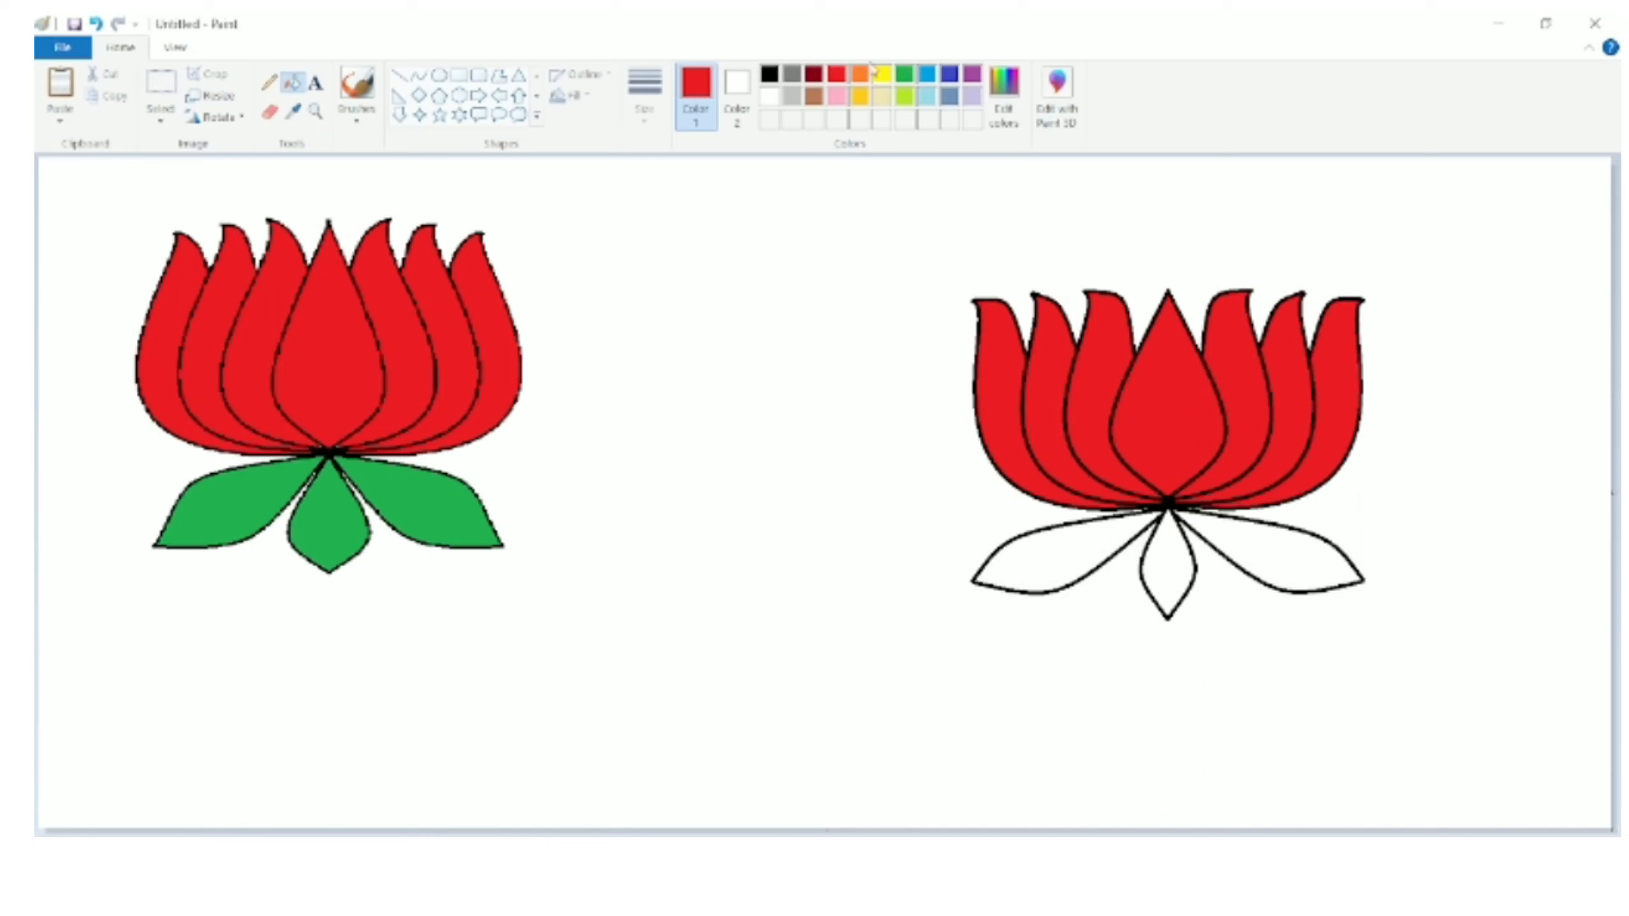
Fill the three leaves below the new lotus with green.
left_click(909, 76)
left_click(1075, 535)
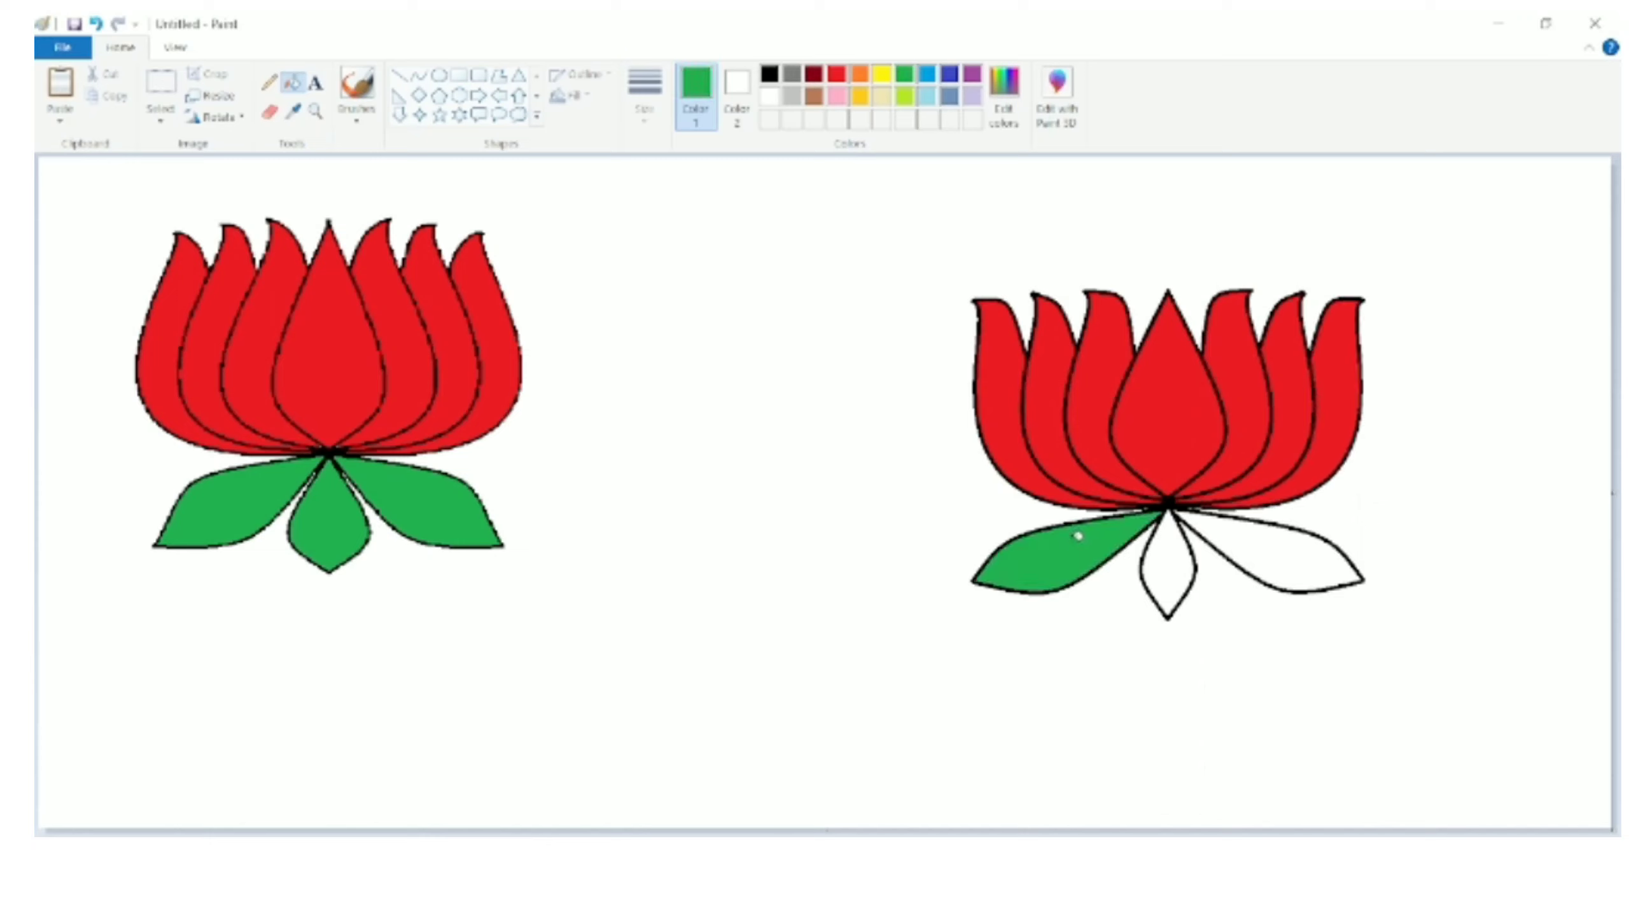
left_click(1174, 570)
left_click(1277, 553)
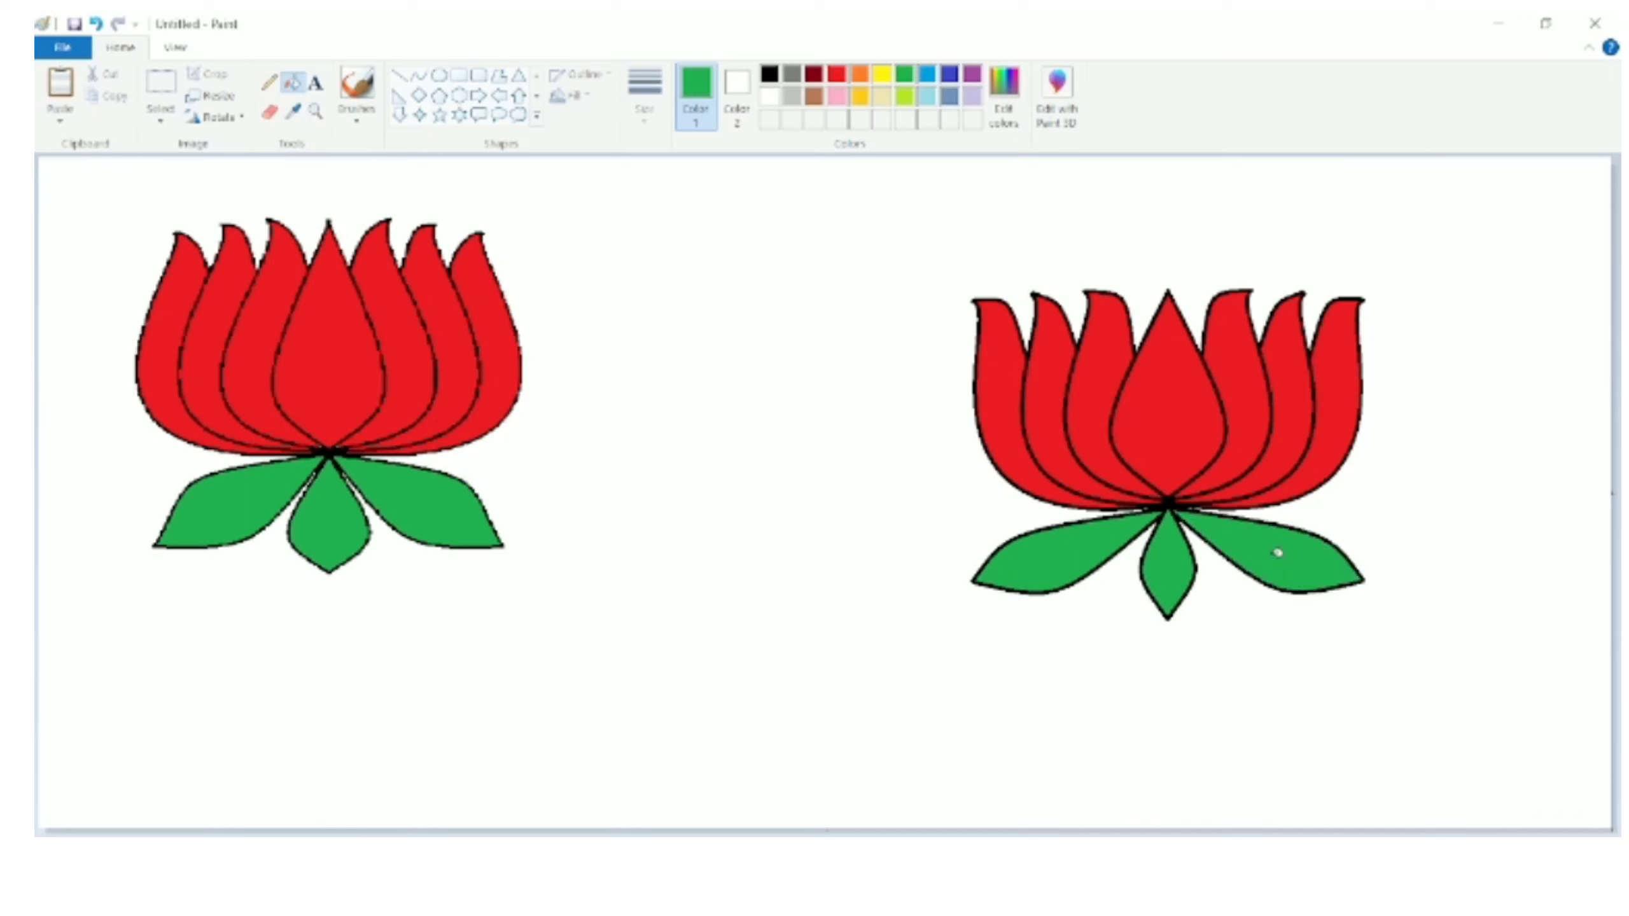